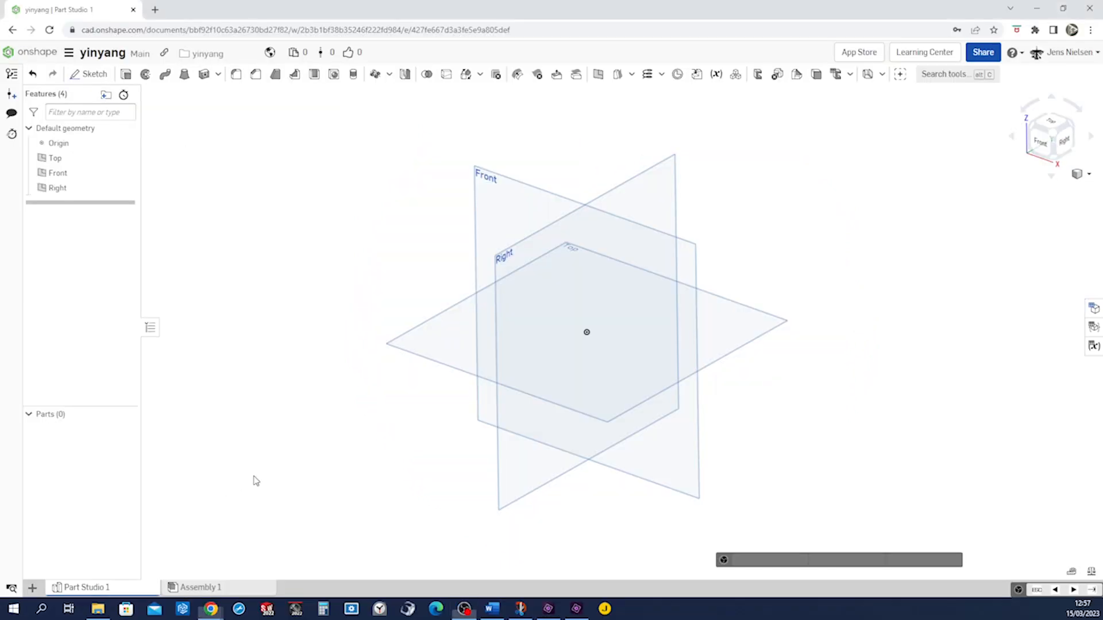
# Start a new sketch on the Right plane
pyautogui.press('s')
pyautogui.click(270, 469)
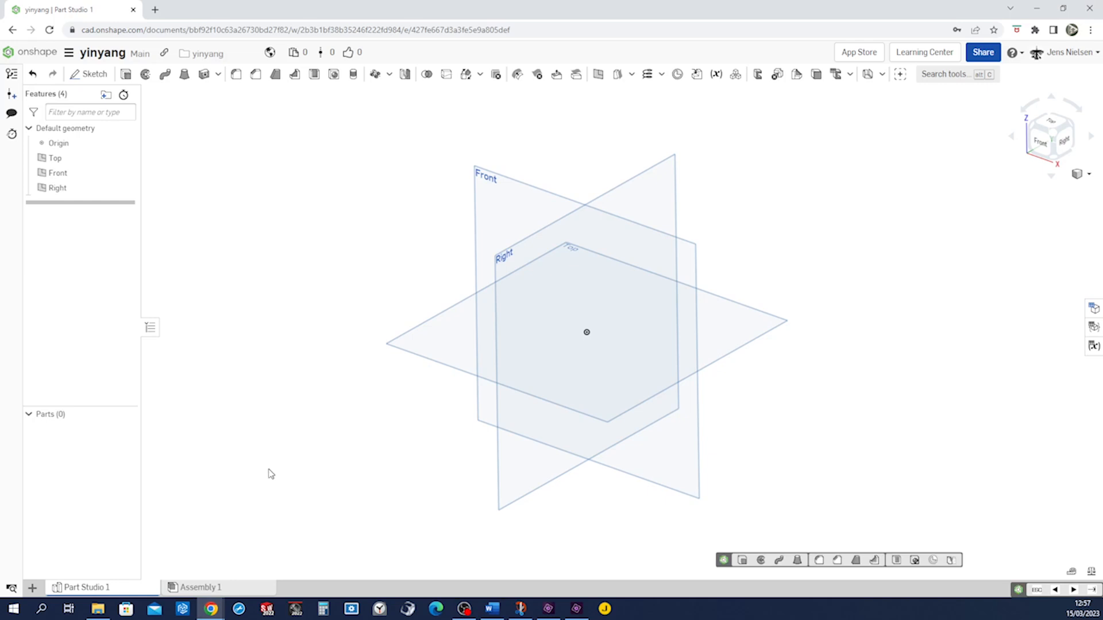
pyautogui.click(616, 201)
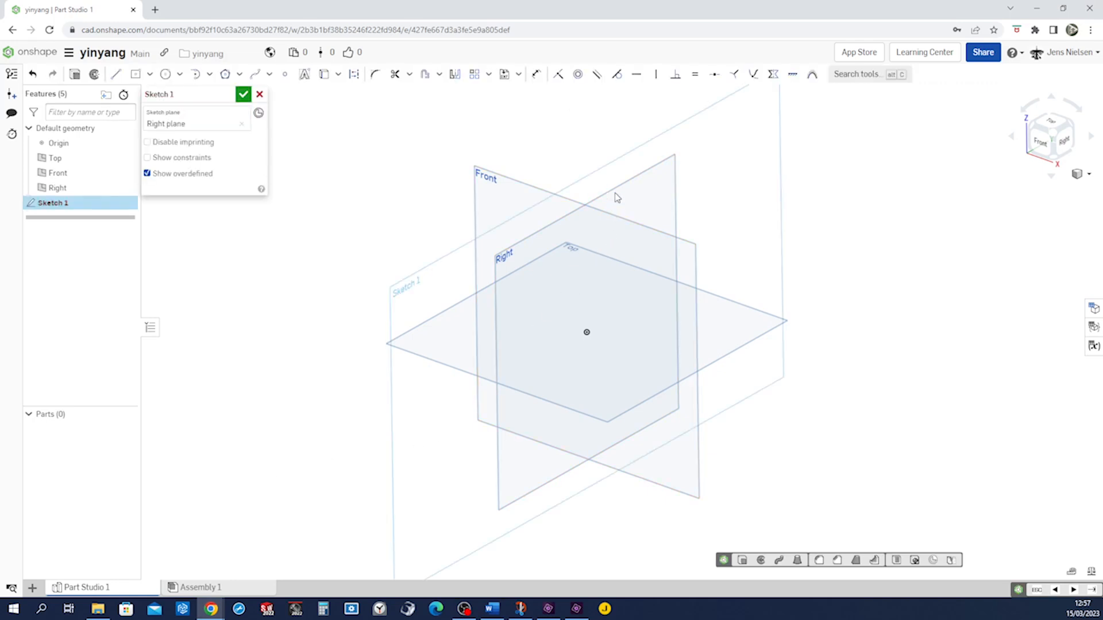
# Draw a circle centred on the origin
pyautogui.press('s')
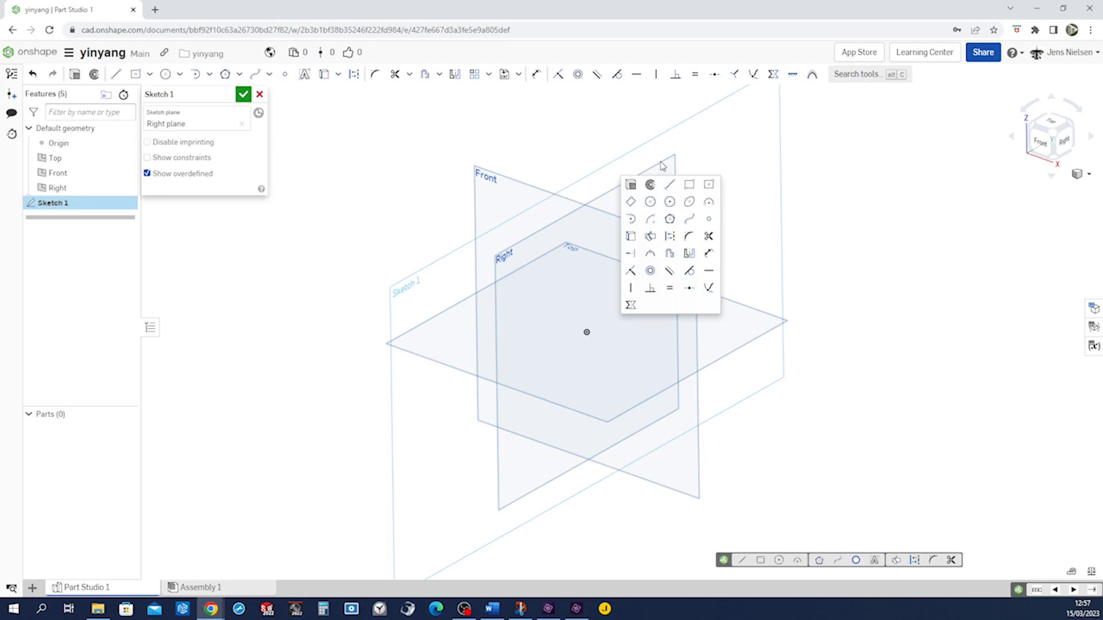
pyautogui.click(651, 202)
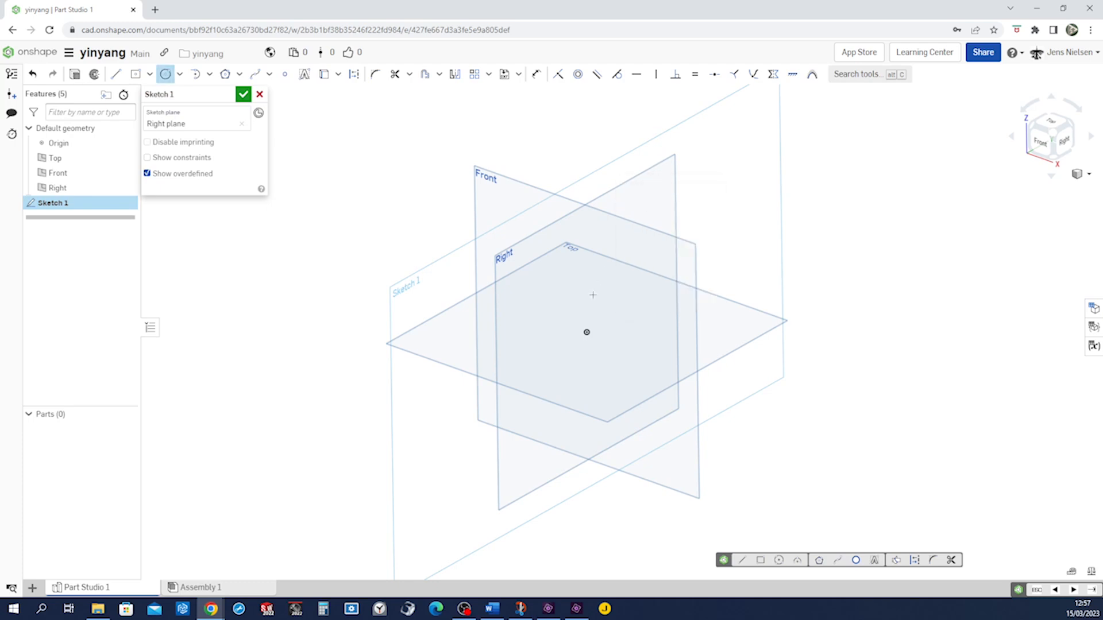
pyautogui.click(587, 331)
pyautogui.click(632, 285)
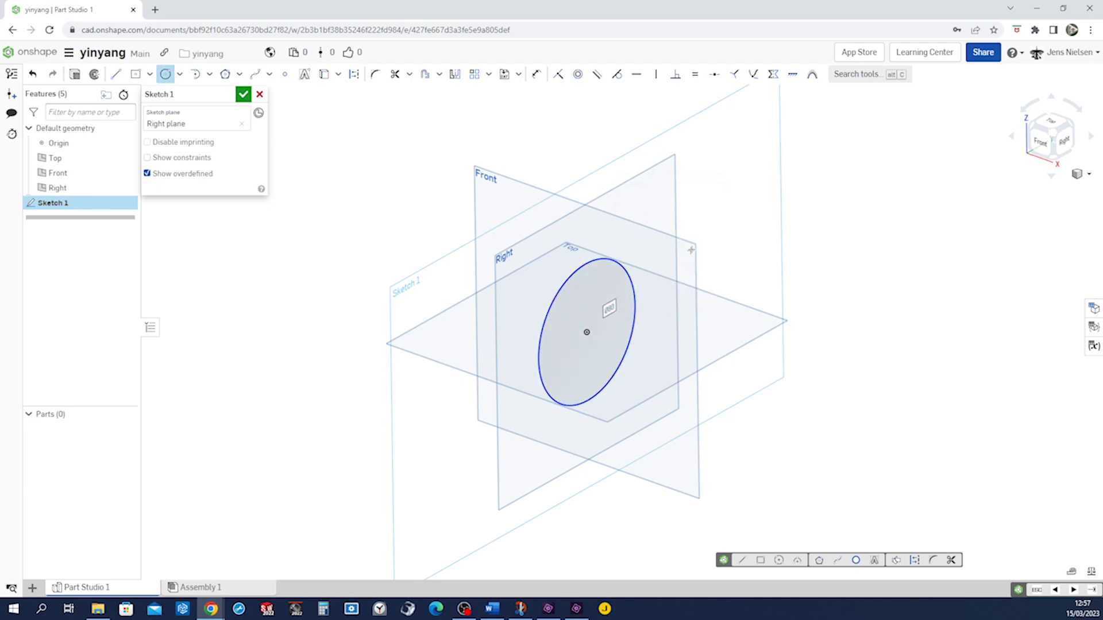
# Dimension the circle's diameter to enlarge it
pyautogui.press('Escape')
pyautogui.press('d')
pyautogui.click(636, 277)
pyautogui.click(693, 223)
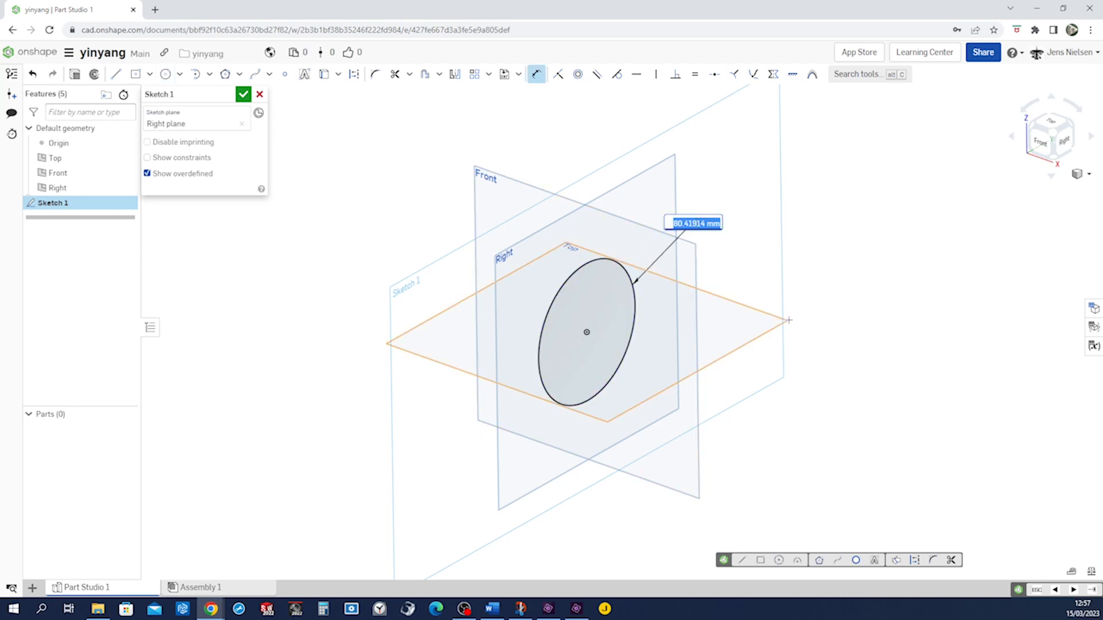
pyautogui.write('2')
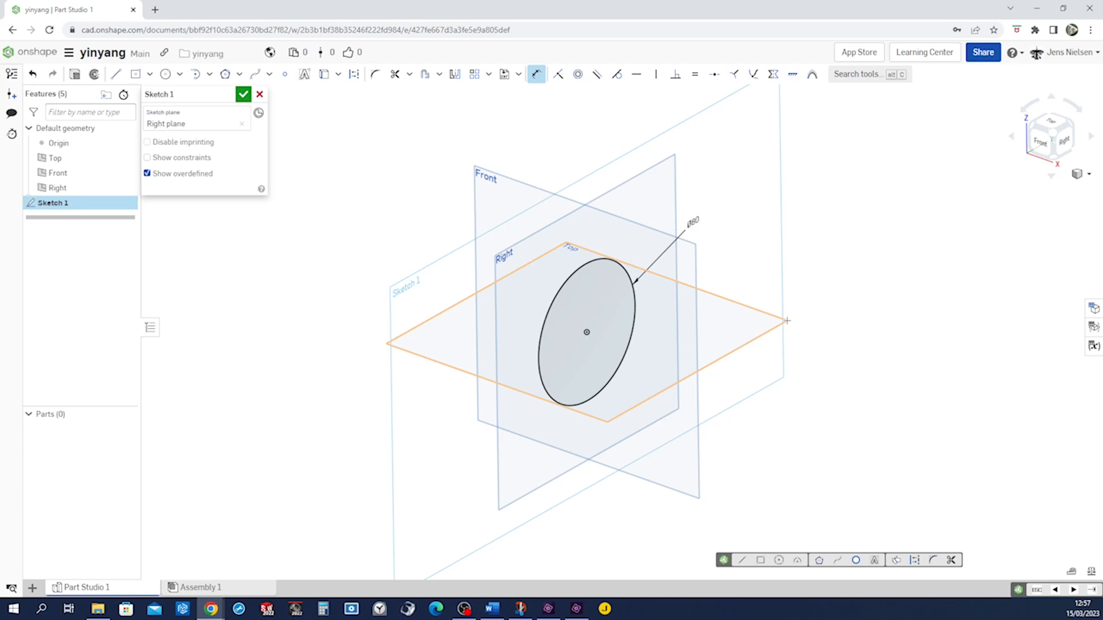
pyautogui.press('Return')
# Draw a vertical line through the circle from its bottom edge to its top edge
pyautogui.press('l')
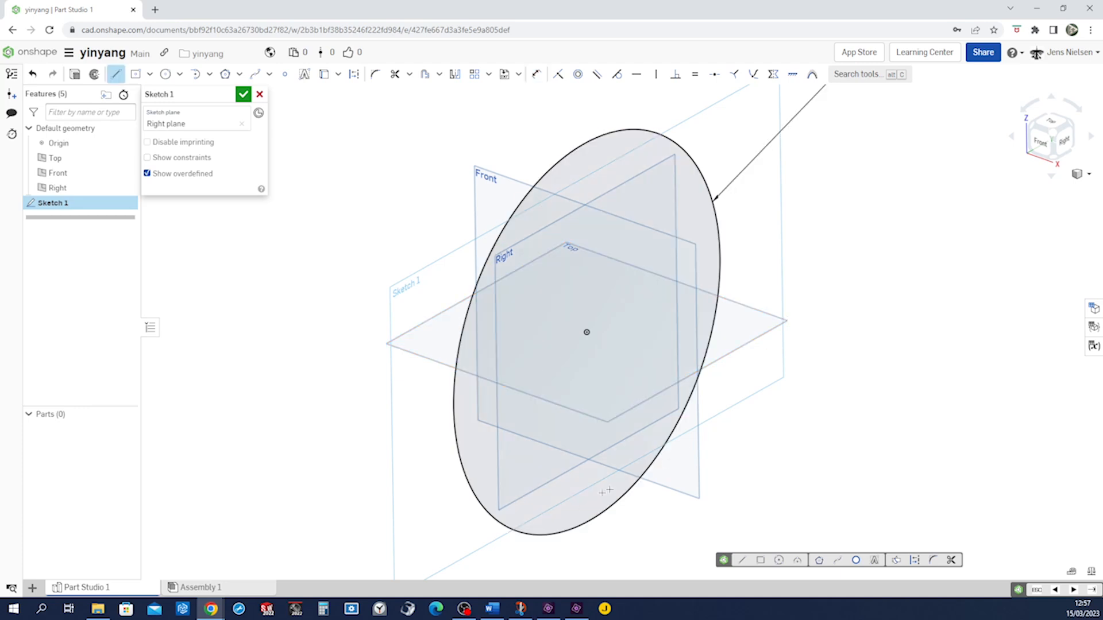
pyautogui.click(577, 527)
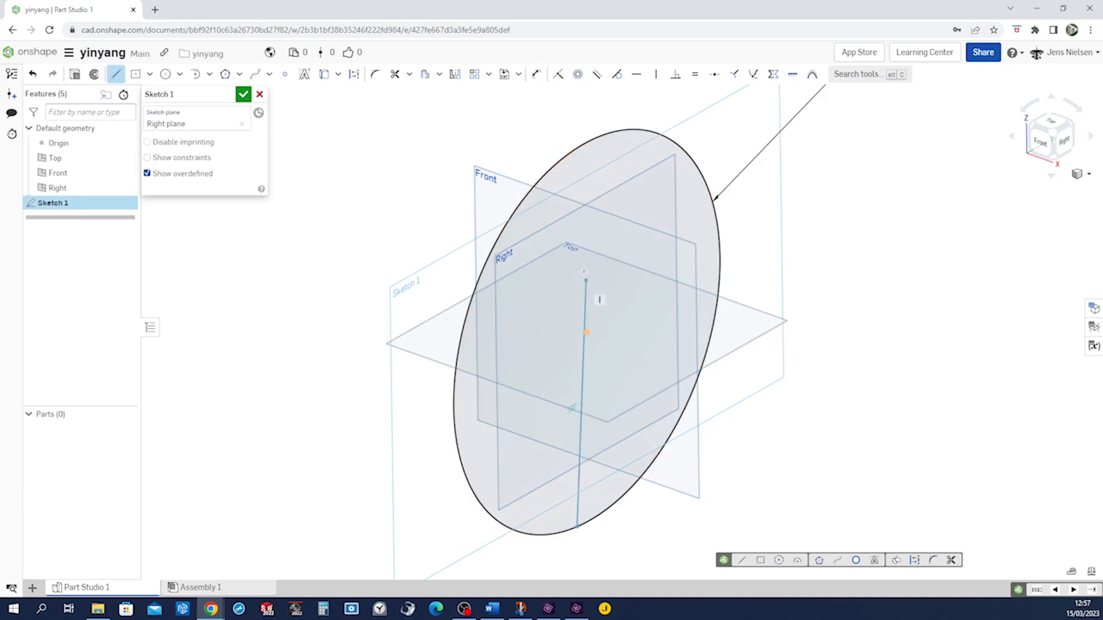
pyautogui.click(571, 152)
pyautogui.press('Escape')
# Make the vertical line coincident with the origin
pyautogui.press('i')
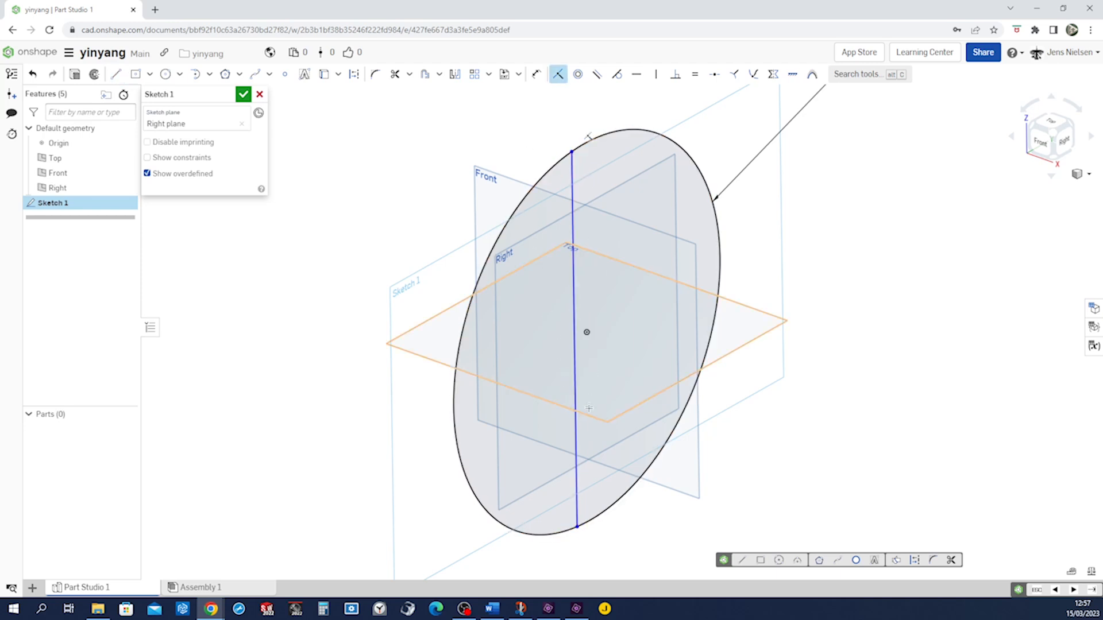
pyautogui.click(575, 388)
pyautogui.click(586, 333)
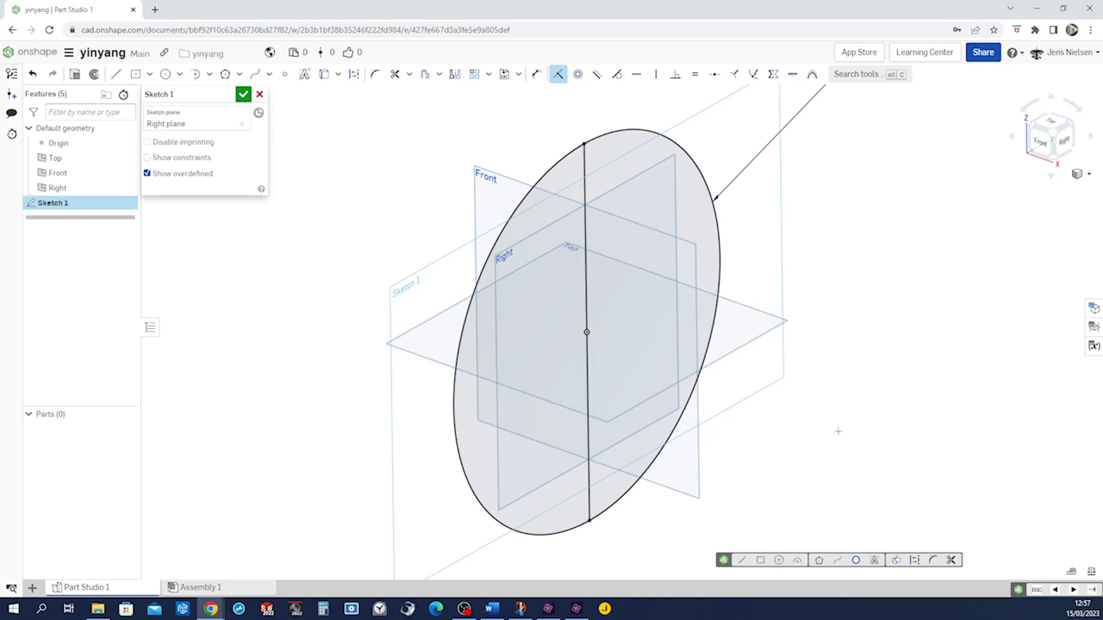
# Trim away the right half of the circle
pyautogui.press('m')
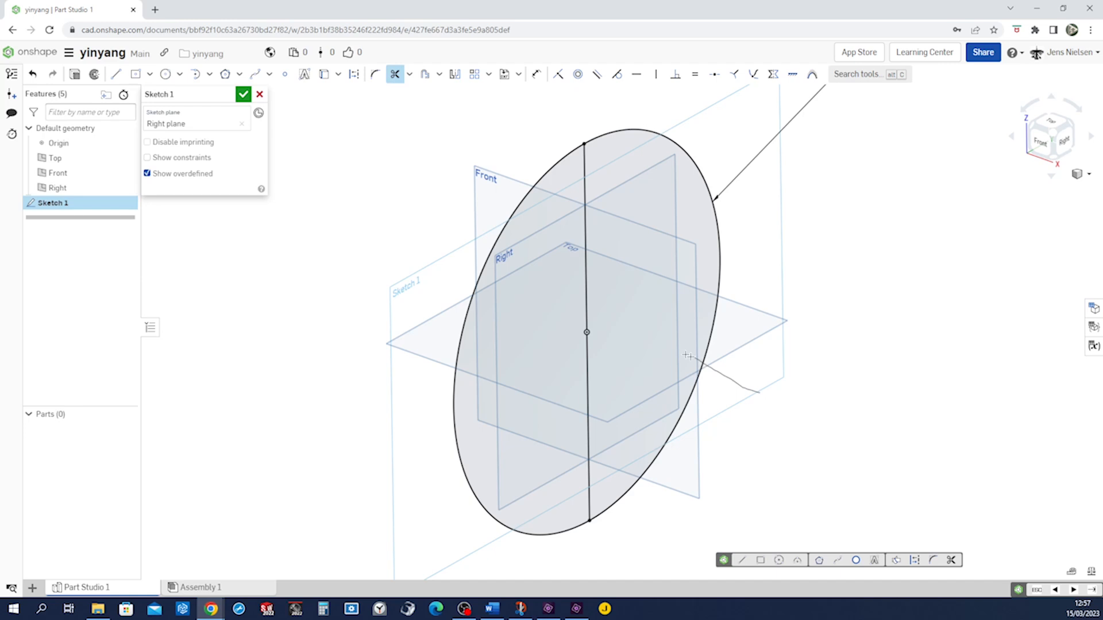
pyautogui.moveTo(697, 360); pyautogui.dragTo(730, 402)
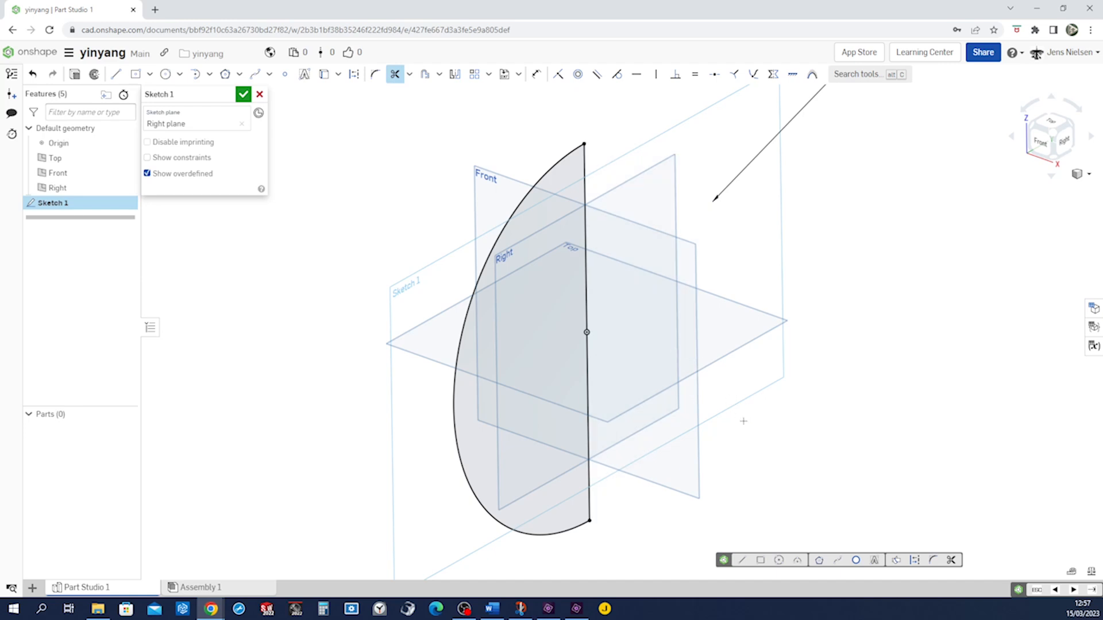
pyautogui.press('Escape')
# Convert the vertical line into construction geometry
pyautogui.press('d')
pyautogui.press('Escape')
pyautogui.click(592, 501)
pyautogui.press('q')
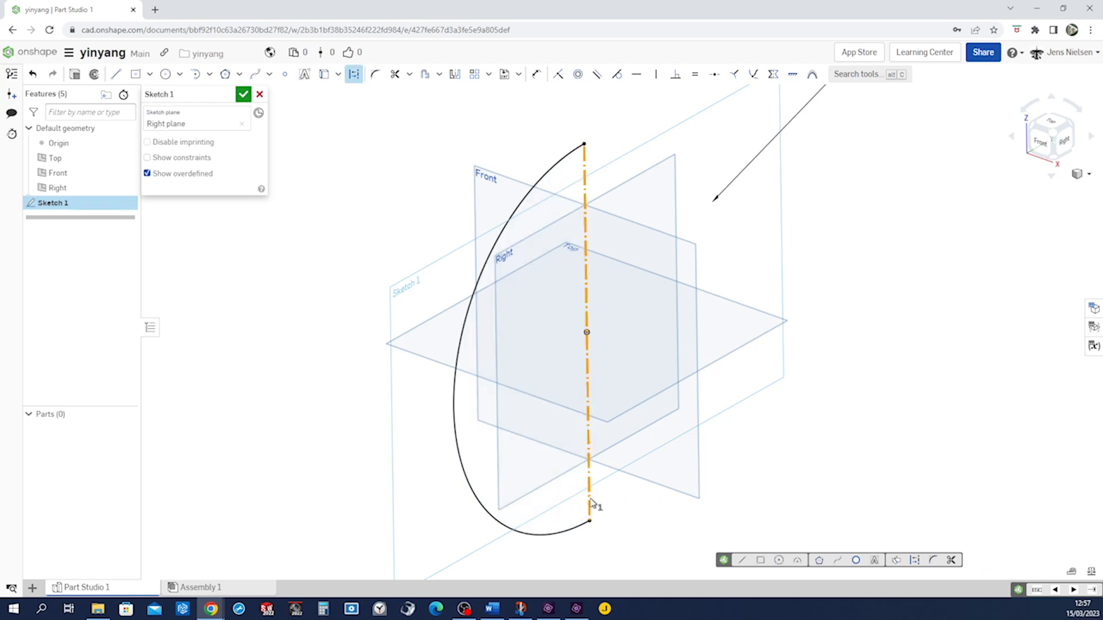
pyautogui.press('Escape')
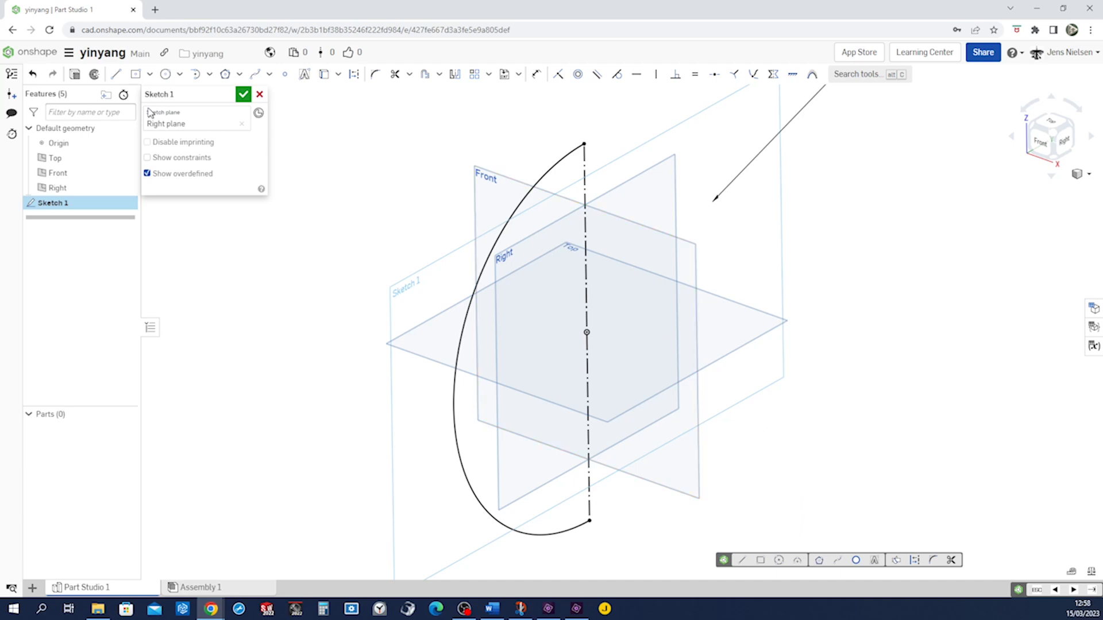
# Revolve the half-circle arc a full turn as a surface about the construction line, forming a sphere
pyautogui.click(94, 74)
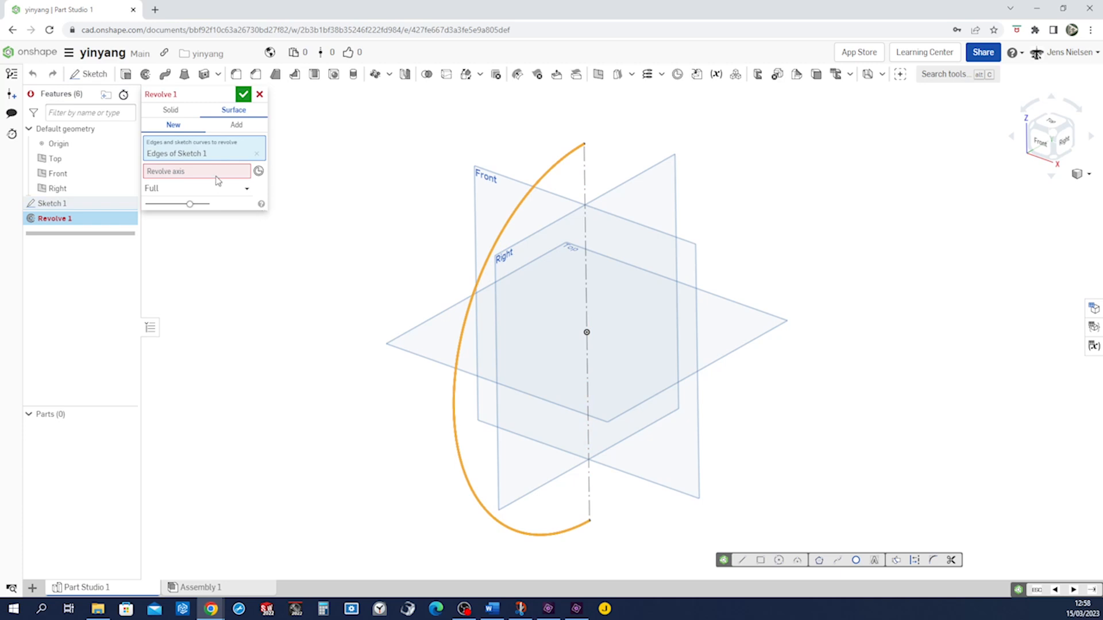
pyautogui.click(218, 179)
pyautogui.click(586, 259)
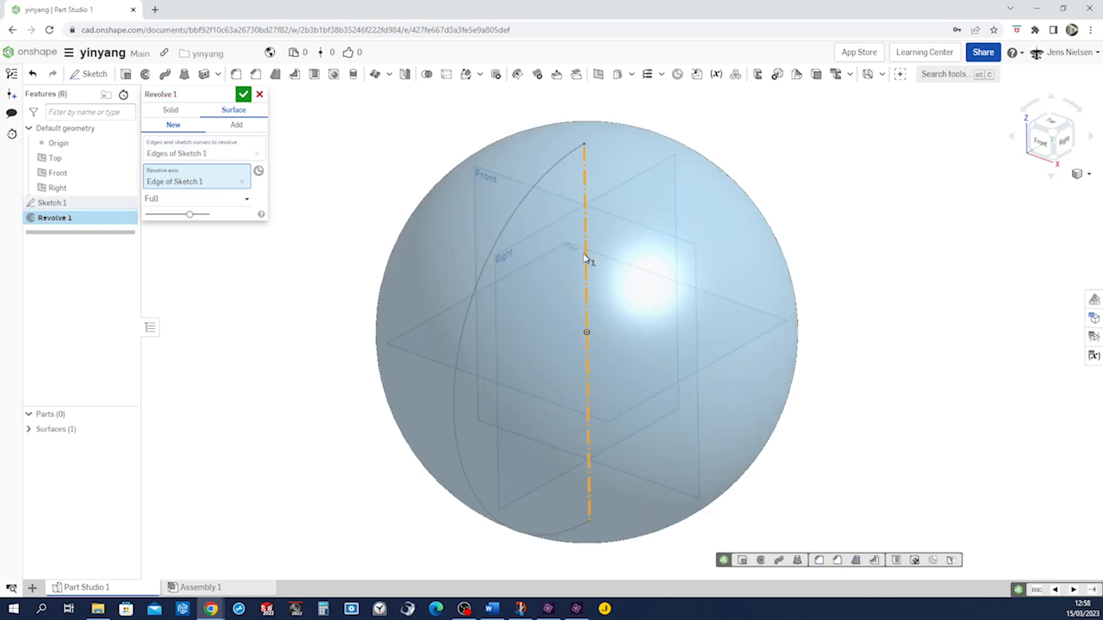
pyautogui.click(242, 95)
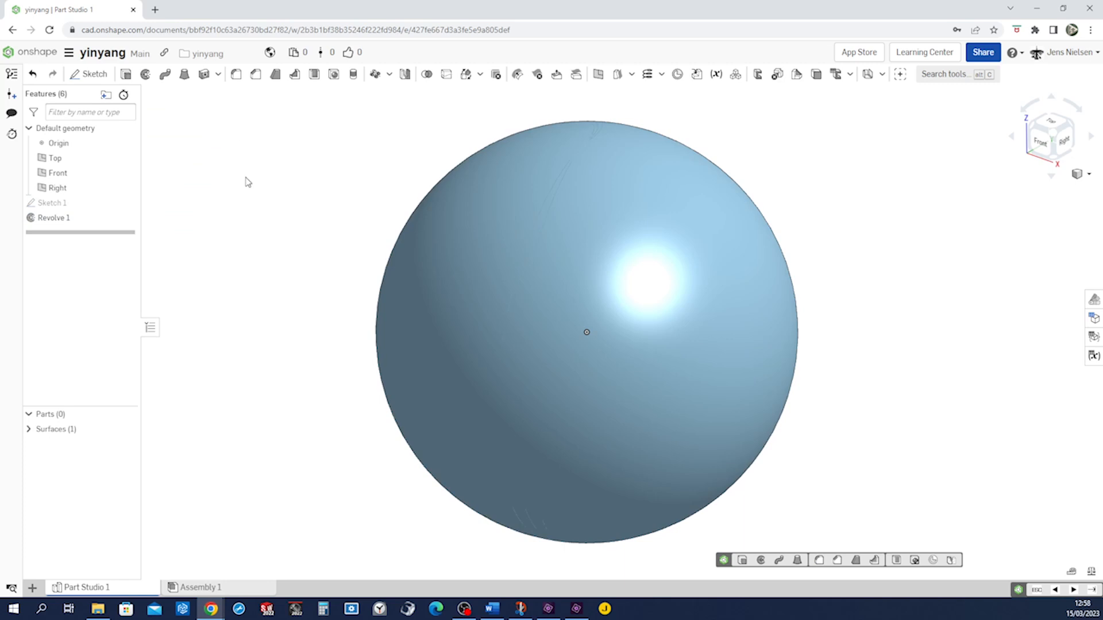
# Hide the Right, Front and Top default planes
pyautogui.click(127, 188)
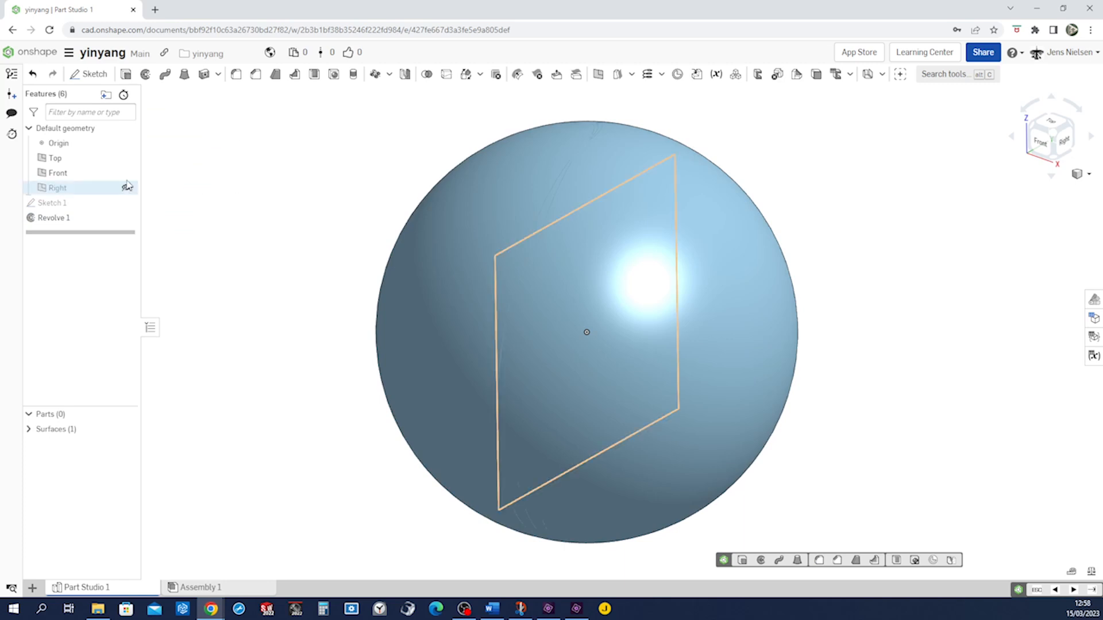
pyautogui.click(127, 172)
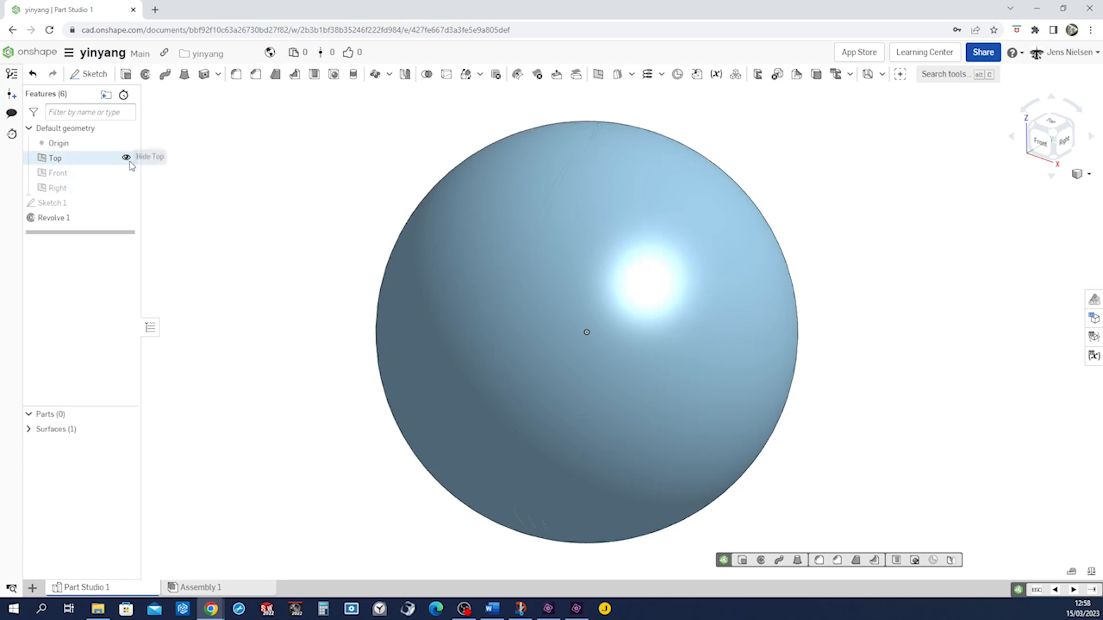
pyautogui.click(126, 158)
# Start a new sketch on the Front plane
pyautogui.press('s')
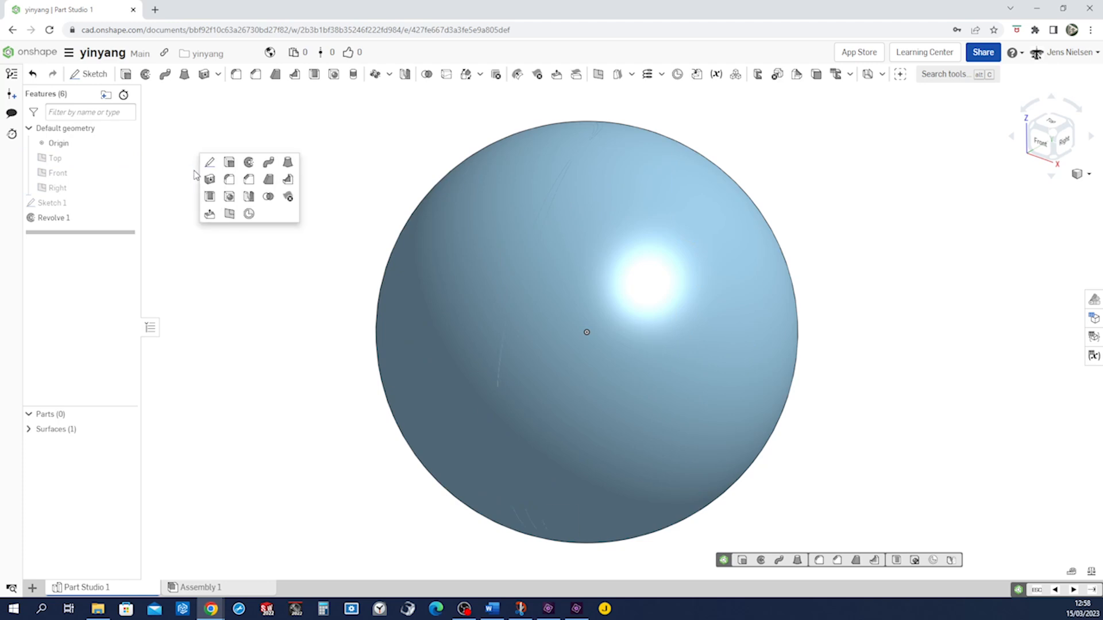
pyautogui.click(207, 165)
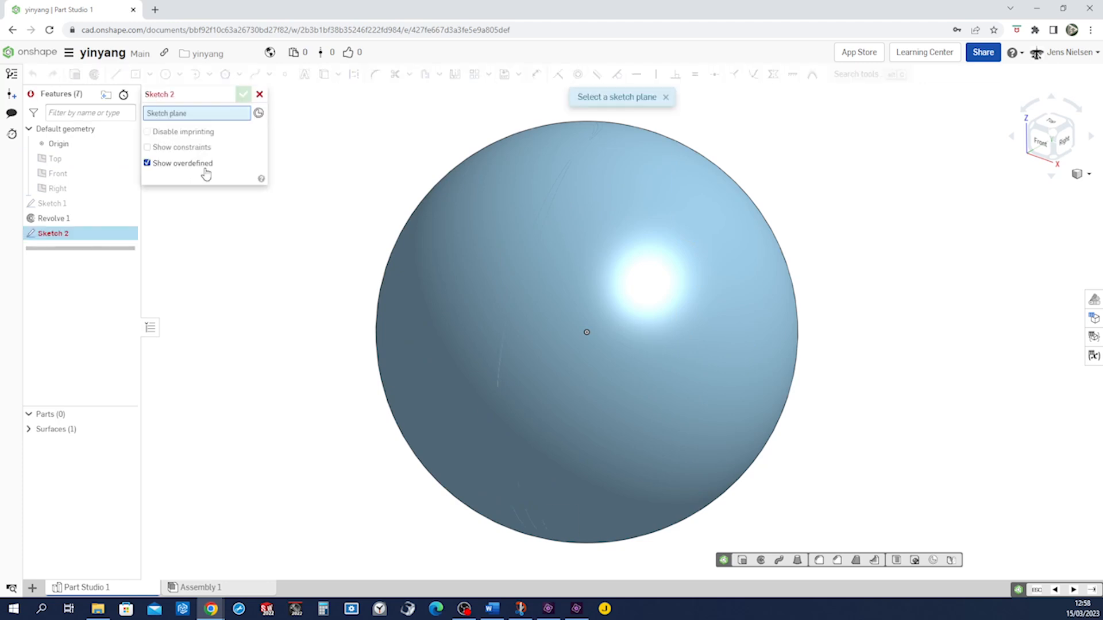
pyautogui.click(68, 172)
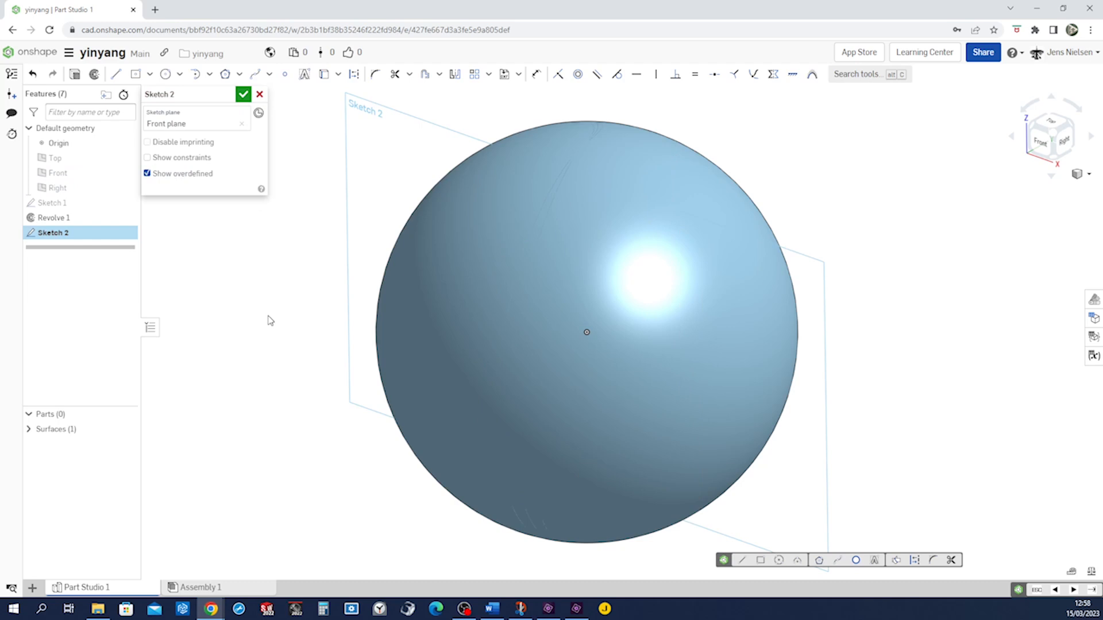
# Project the sphere's outline into the sketch and hide the surface body
pyautogui.press('u')
pyautogui.click(394, 235)
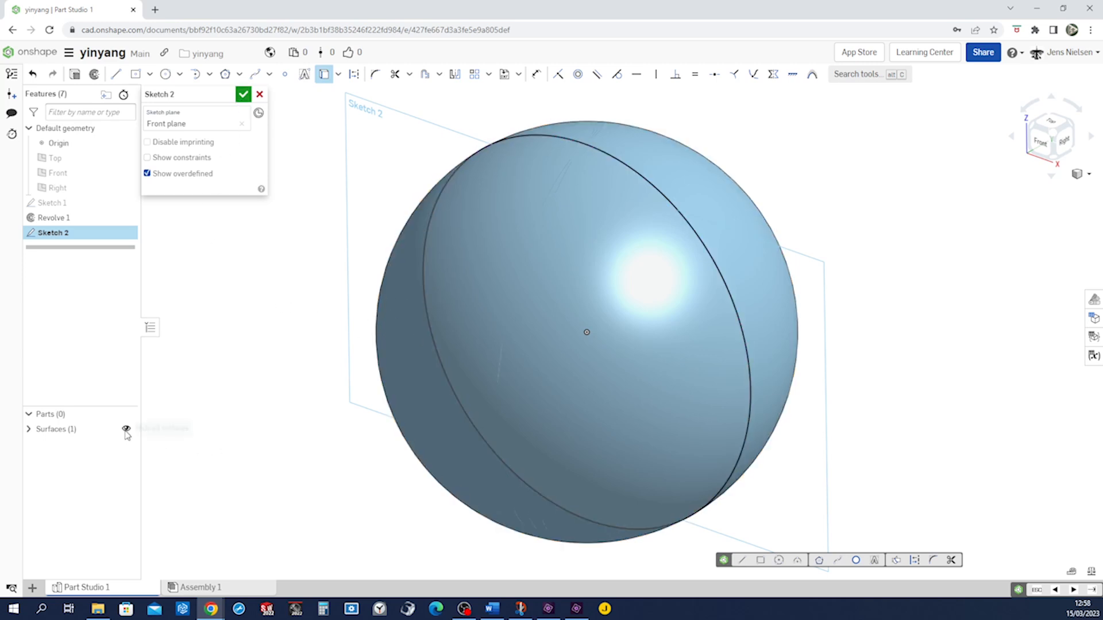
pyautogui.click(126, 430)
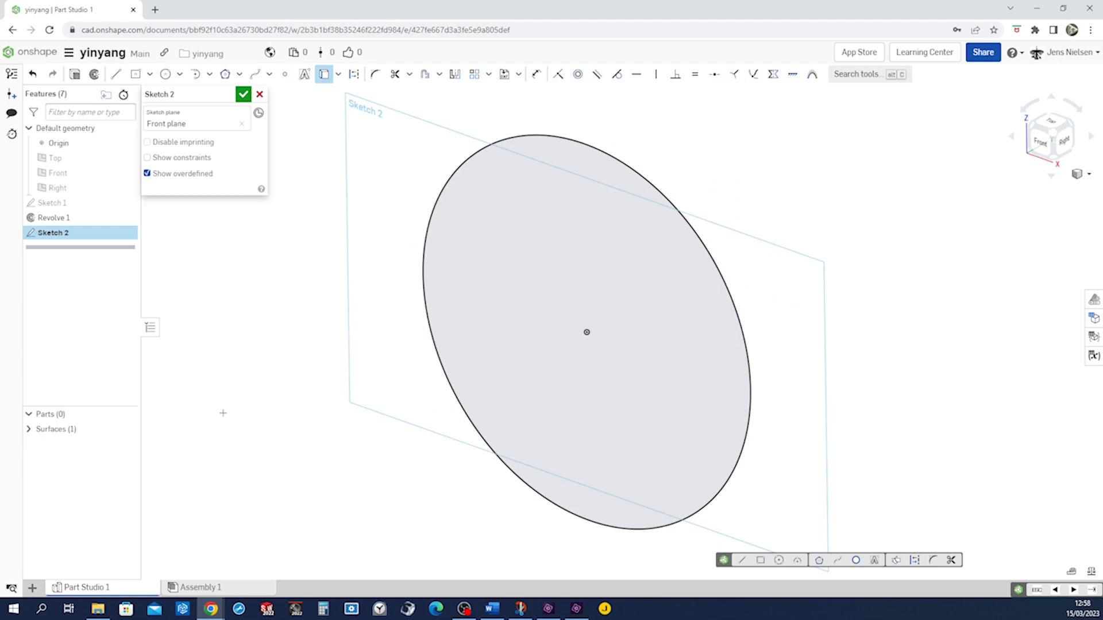
# Draw an arc from the circle's top point to the centre, bulging to the left
pyautogui.press('n')
pyautogui.press('f')
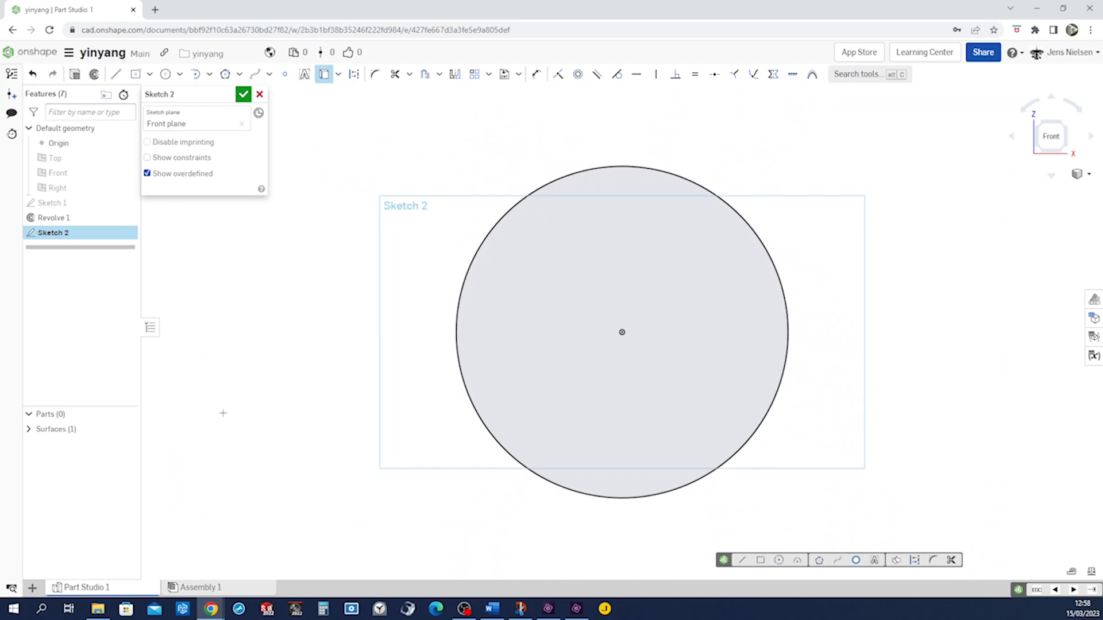
pyautogui.press('s')
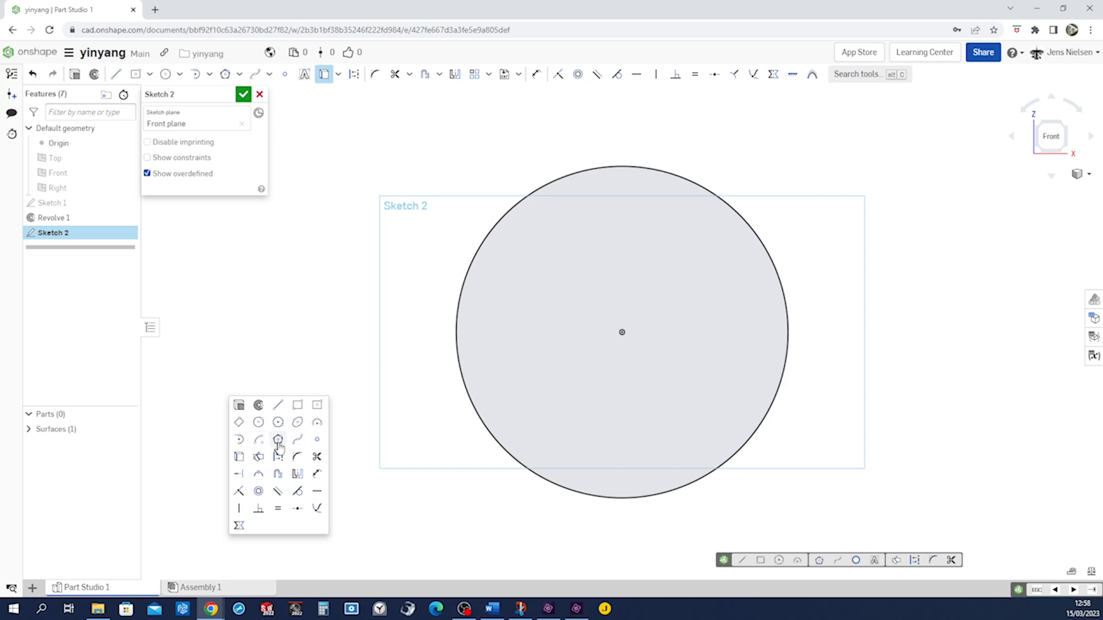
pyautogui.click(317, 421)
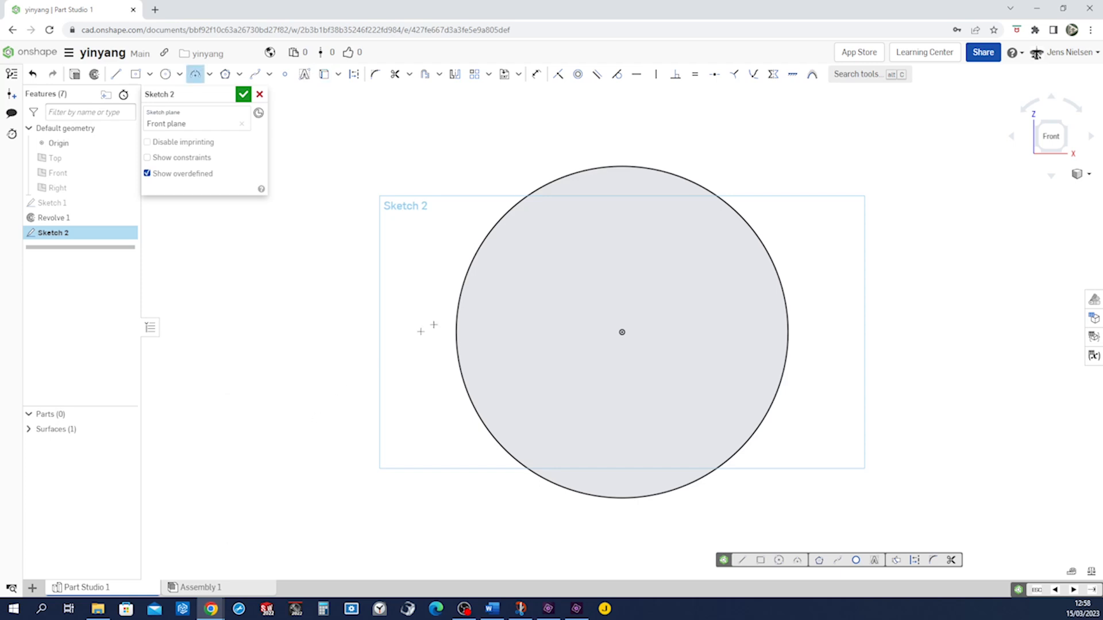
pyautogui.click(621, 166)
pyautogui.click(621, 331)
pyautogui.click(578, 311)
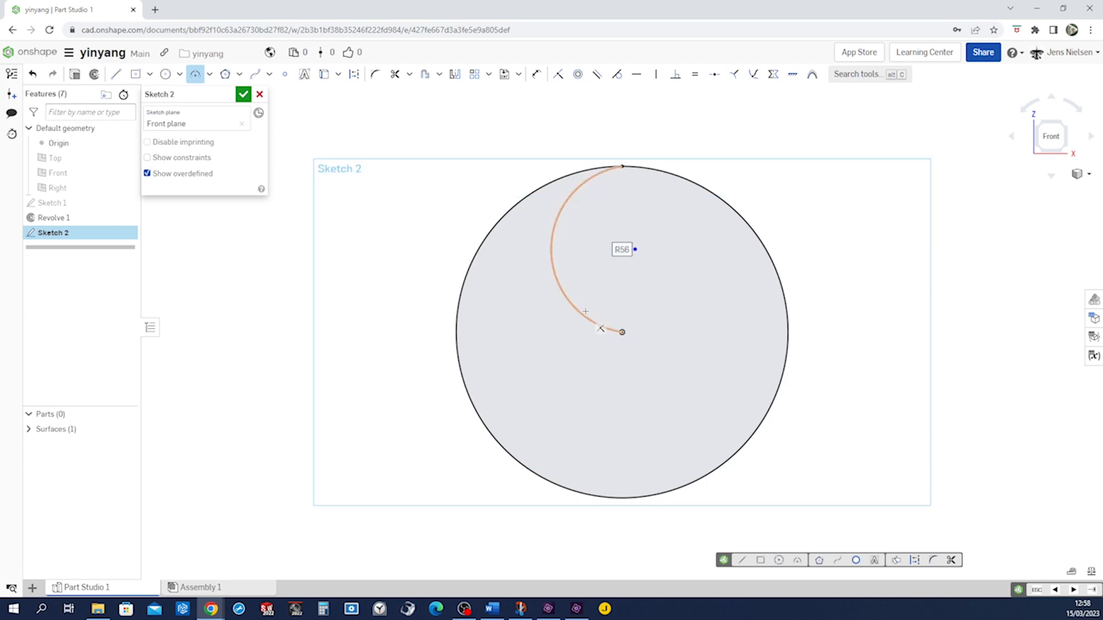
# Draw a second arc from the centre to the circle's bottom point, bulging to the right
pyautogui.press('s')
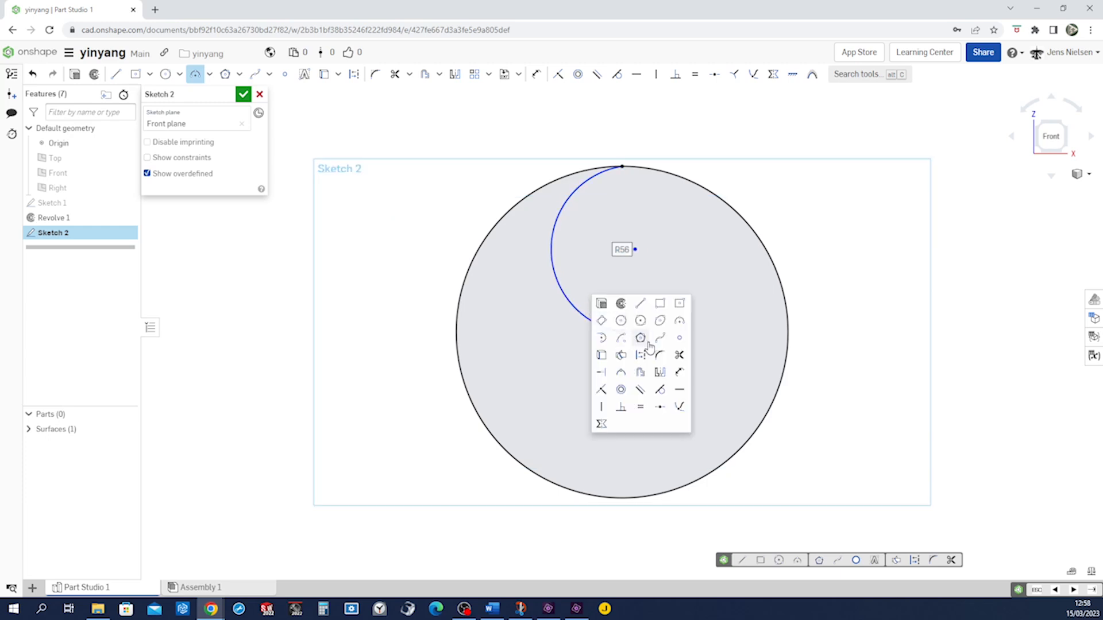
pyautogui.click(608, 343)
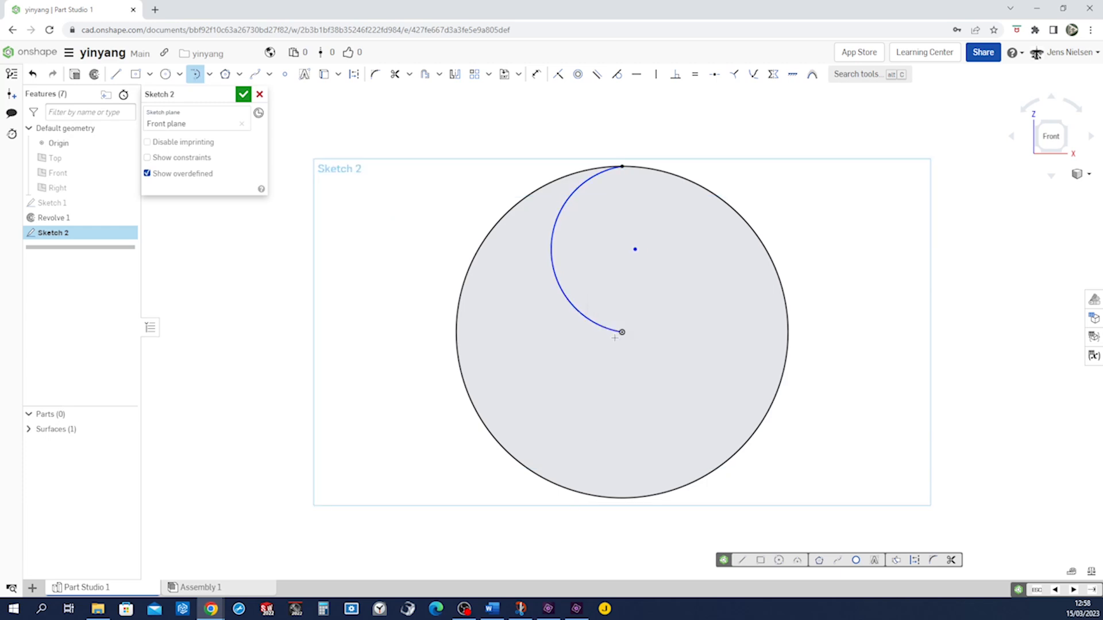
pyautogui.click(622, 332)
pyautogui.click(612, 498)
# Make both inner arcs tangent to the outer circle
pyautogui.press('Escape')
pyautogui.press('t')
pyautogui.click(556, 220)
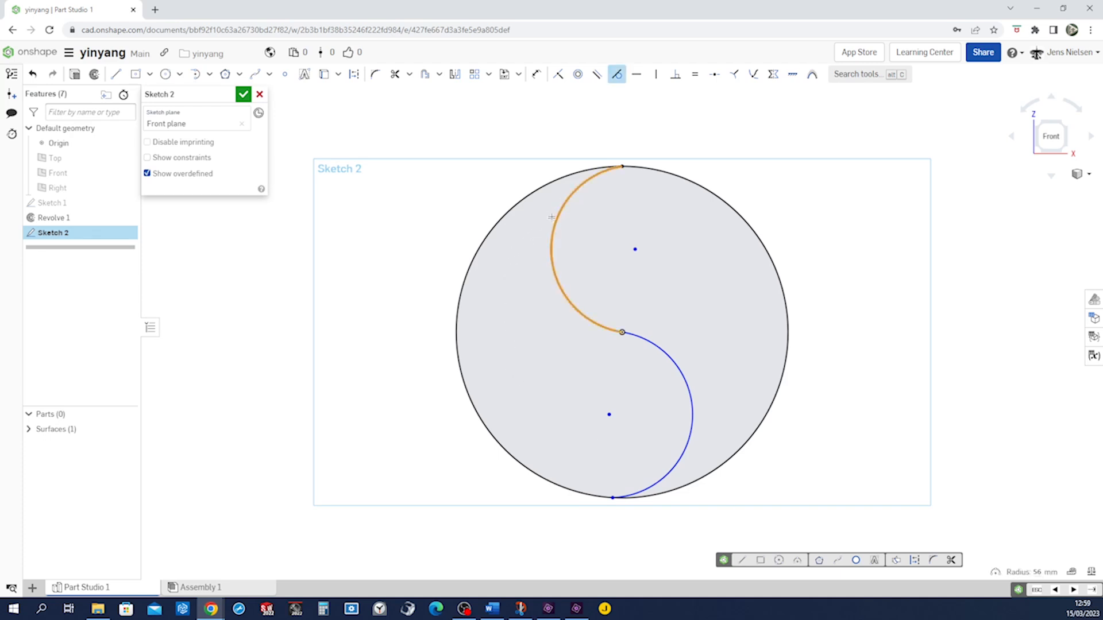
pyautogui.click(544, 186)
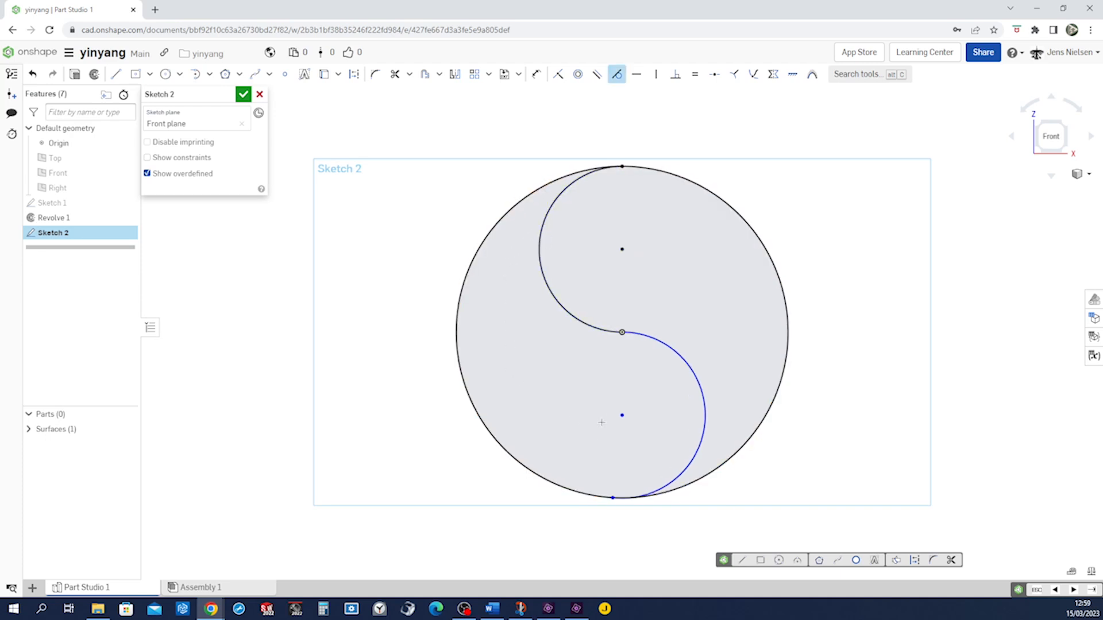
pyautogui.click(660, 488)
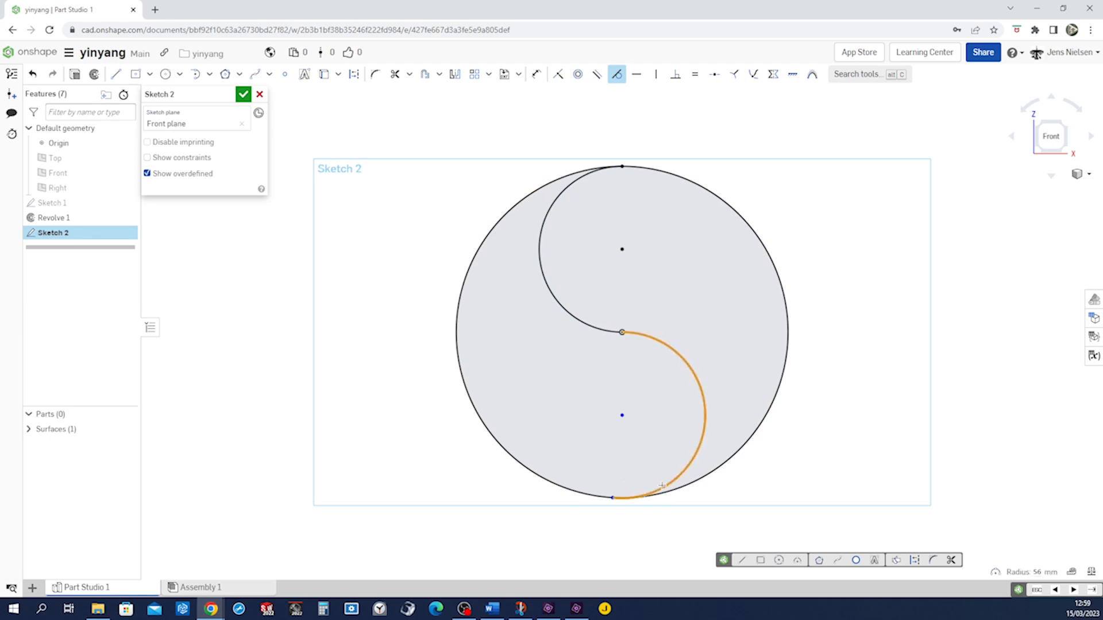
pyautogui.click(667, 490)
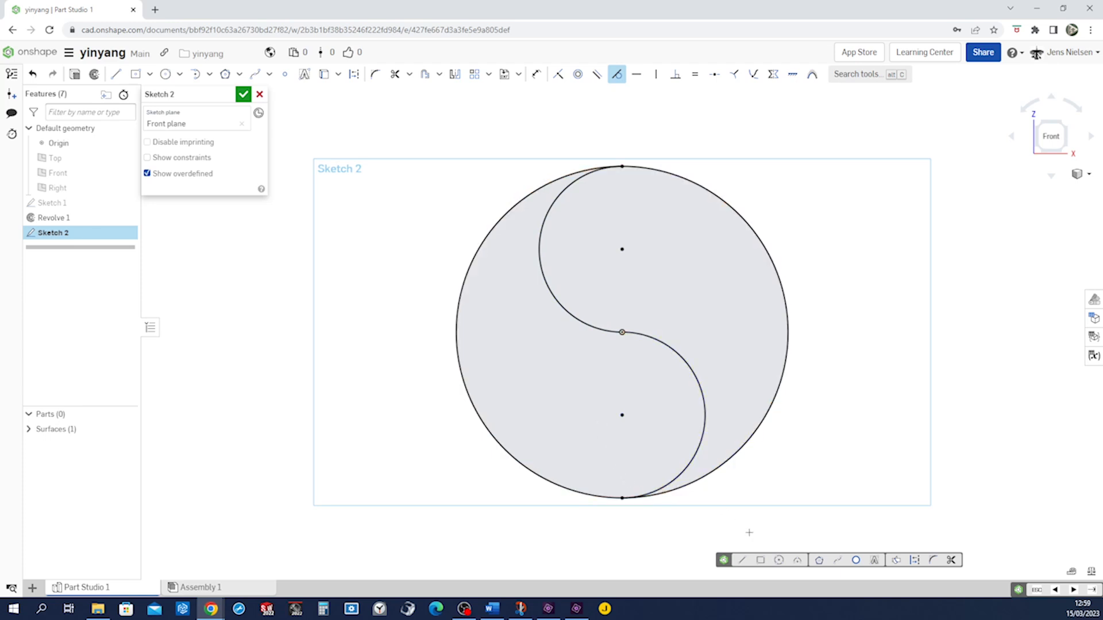
# Draw a circle centred on the lower arc's centre point and dimension its diameter to 44 mm
pyautogui.press('s')
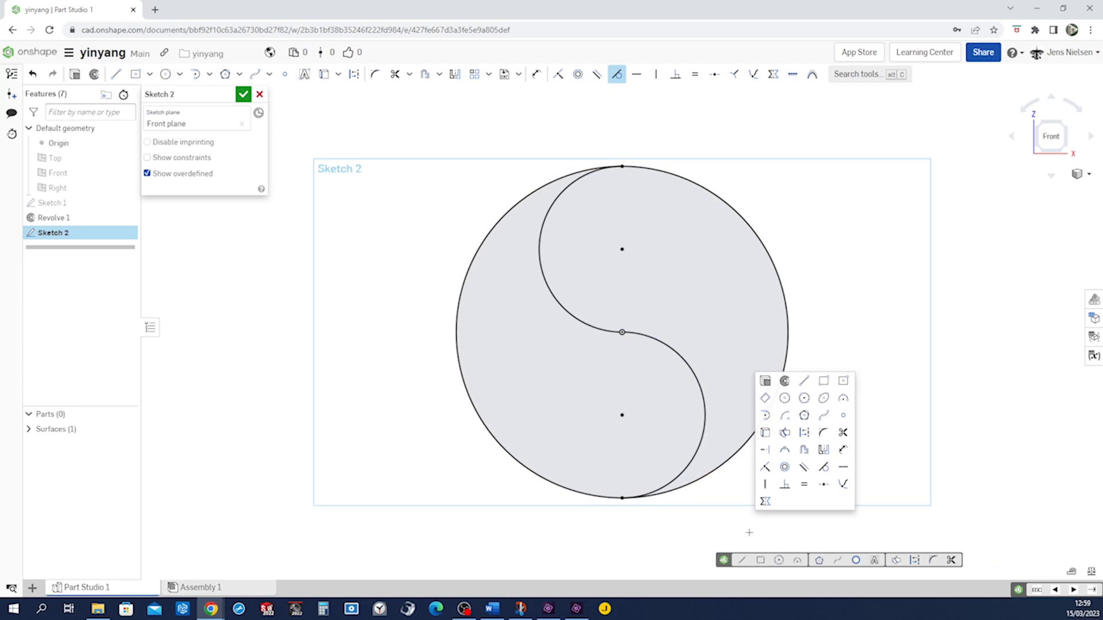
pyautogui.click(784, 398)
pyautogui.click(622, 414)
pyautogui.click(636, 430)
pyautogui.press('d')
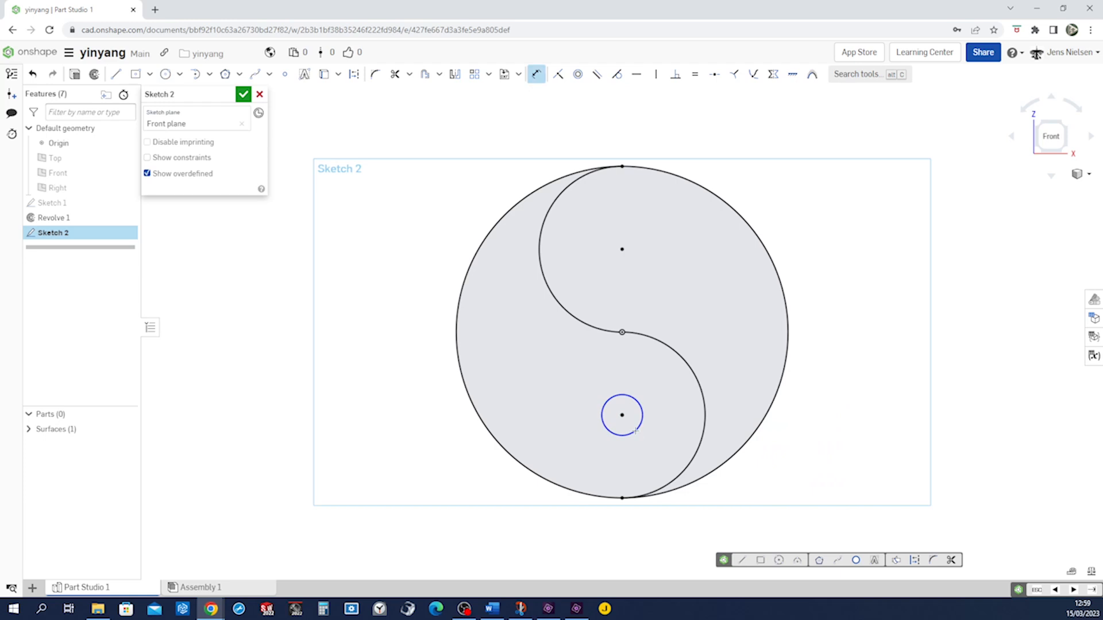
pyautogui.click(635, 431)
pyautogui.click(637, 439)
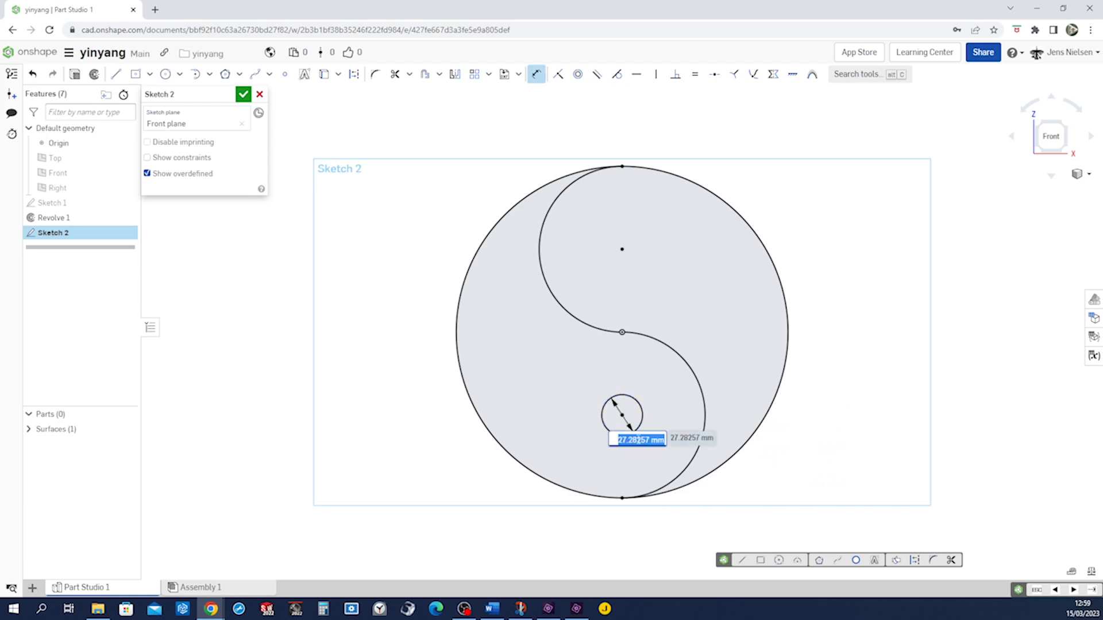
pyautogui.write('44')
pyautogui.press('Return')
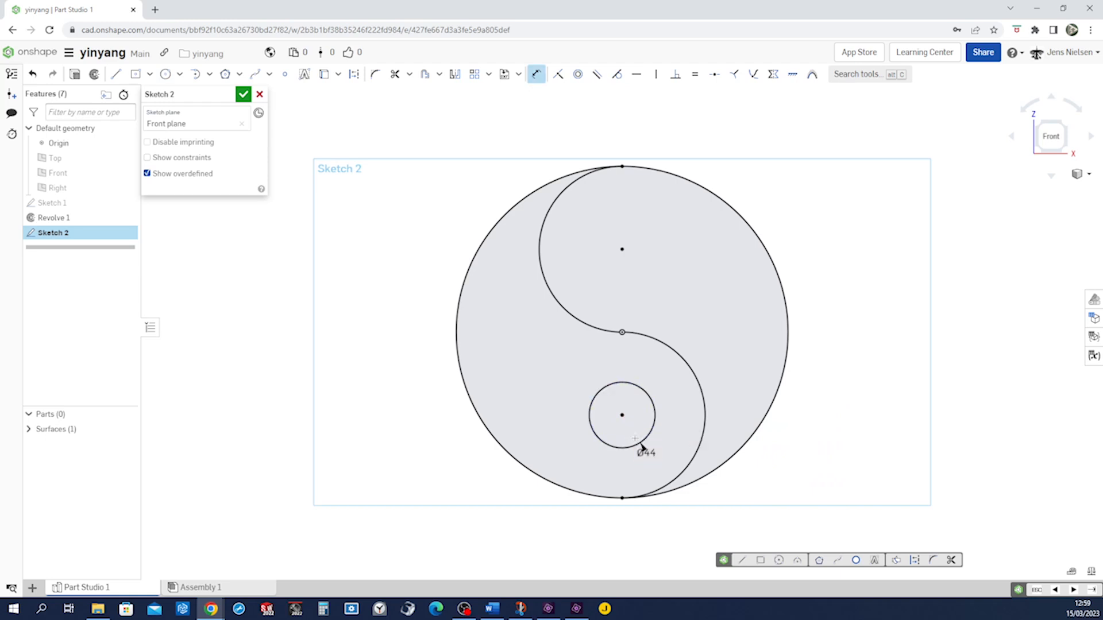
# Trim away the right half of the outer circle and close the sketch
pyautogui.press('m')
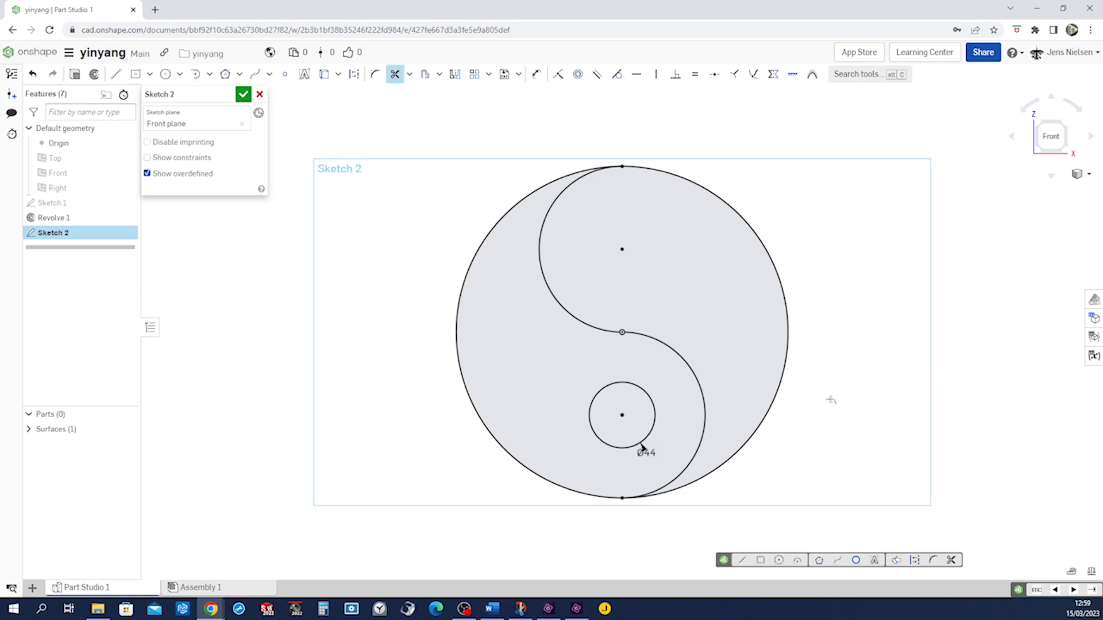
pyautogui.moveTo(835, 402); pyautogui.dragTo(778, 366)
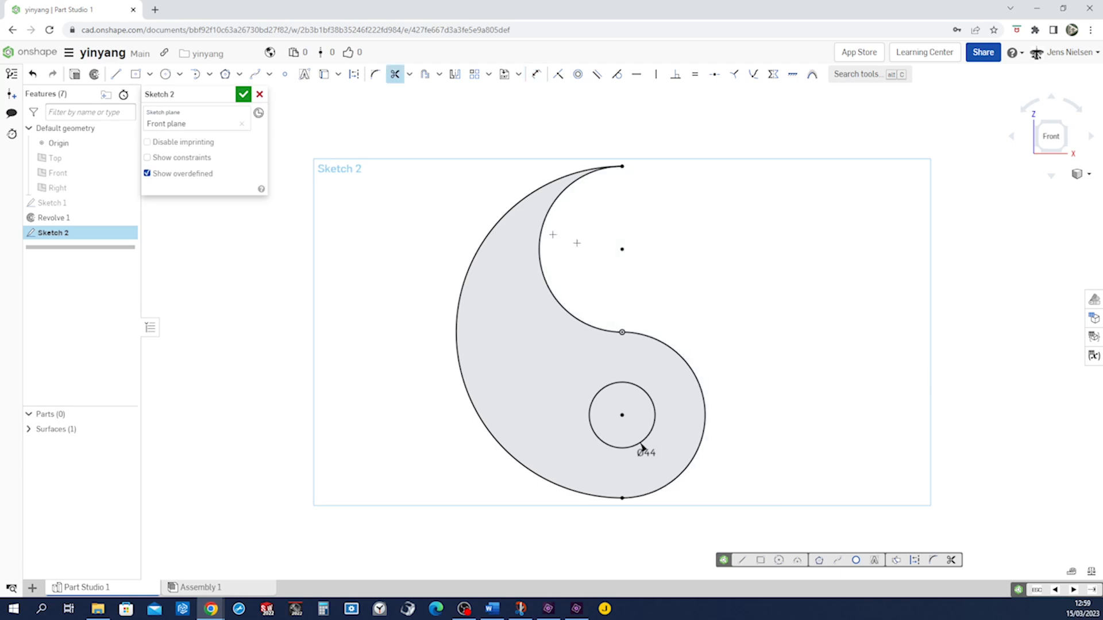
pyautogui.click(244, 97)
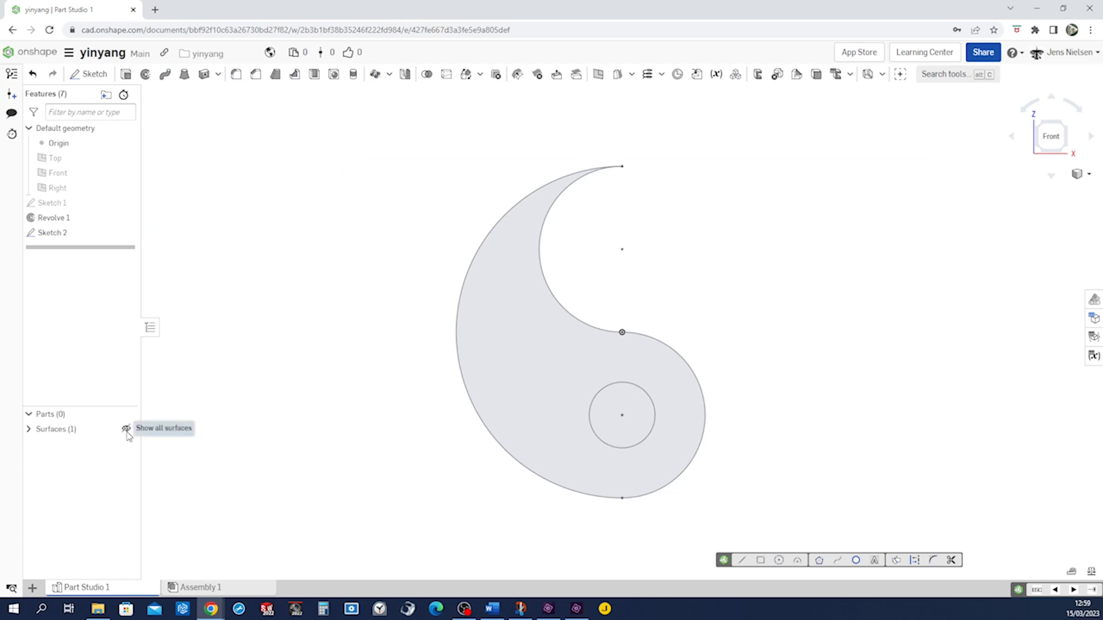
# Show the spherical surface and split its face using the edges of Sketch 2
pyautogui.click(126, 430)
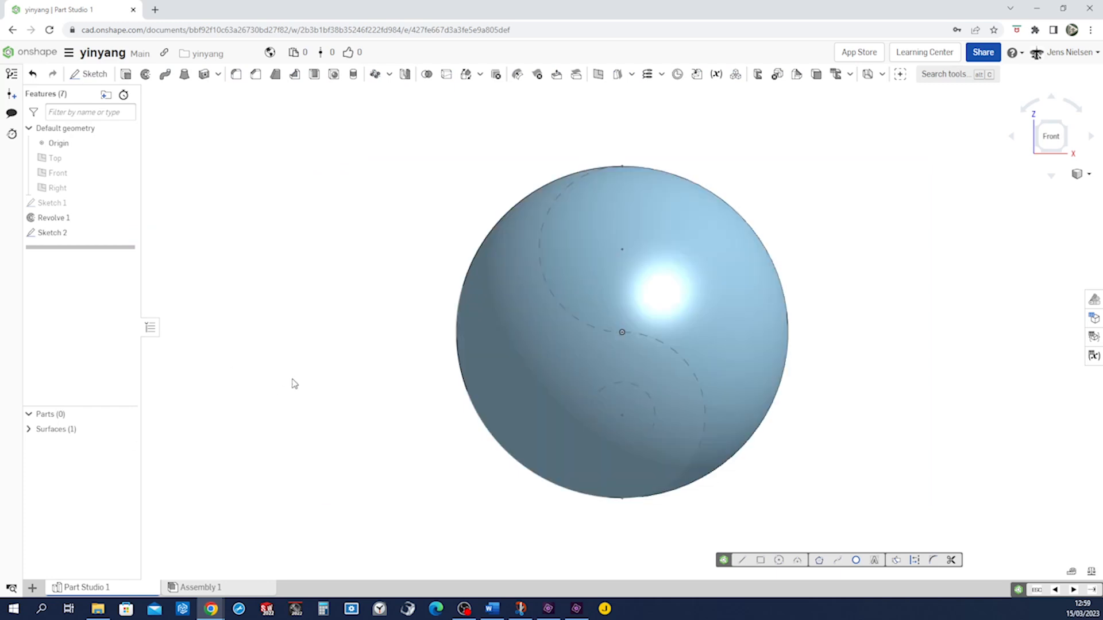
pyautogui.click(447, 74)
pyautogui.click(247, 112)
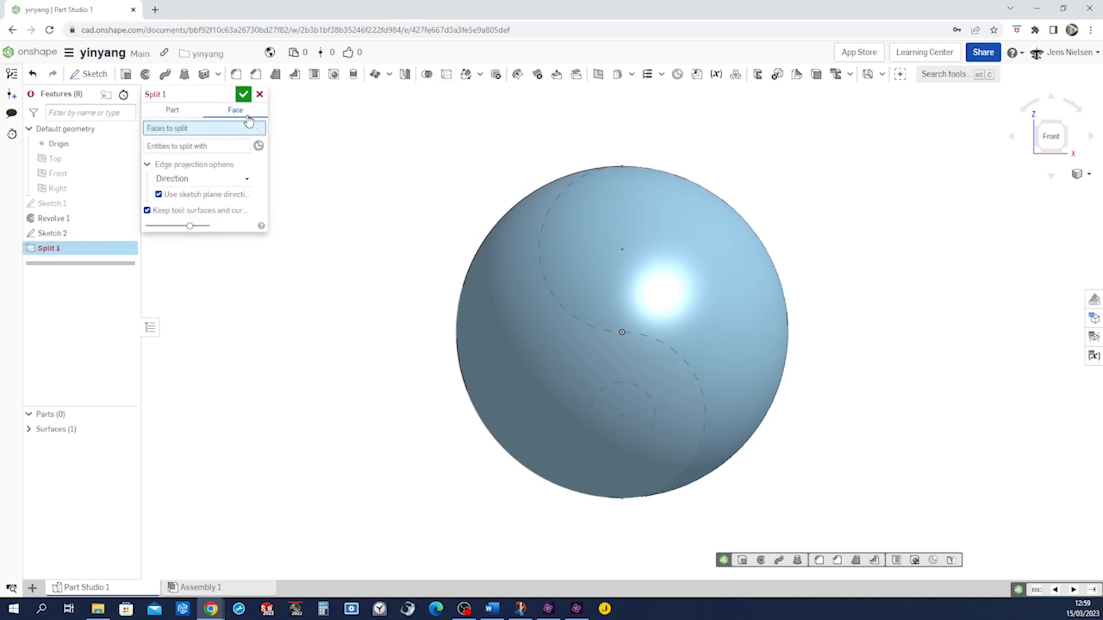
pyautogui.click(487, 320)
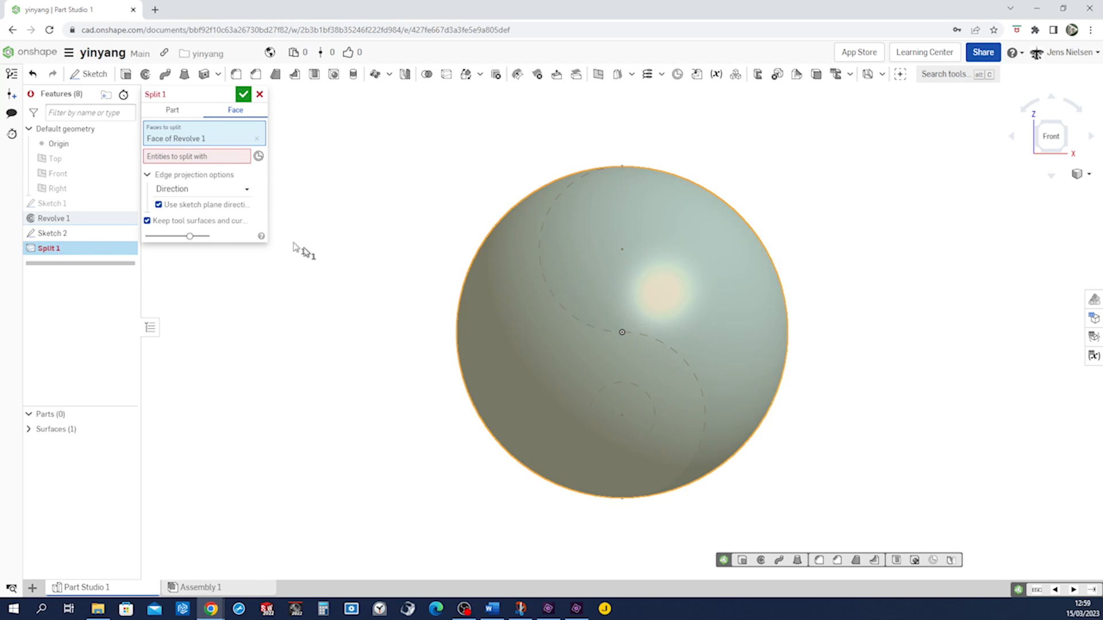
pyautogui.click(195, 158)
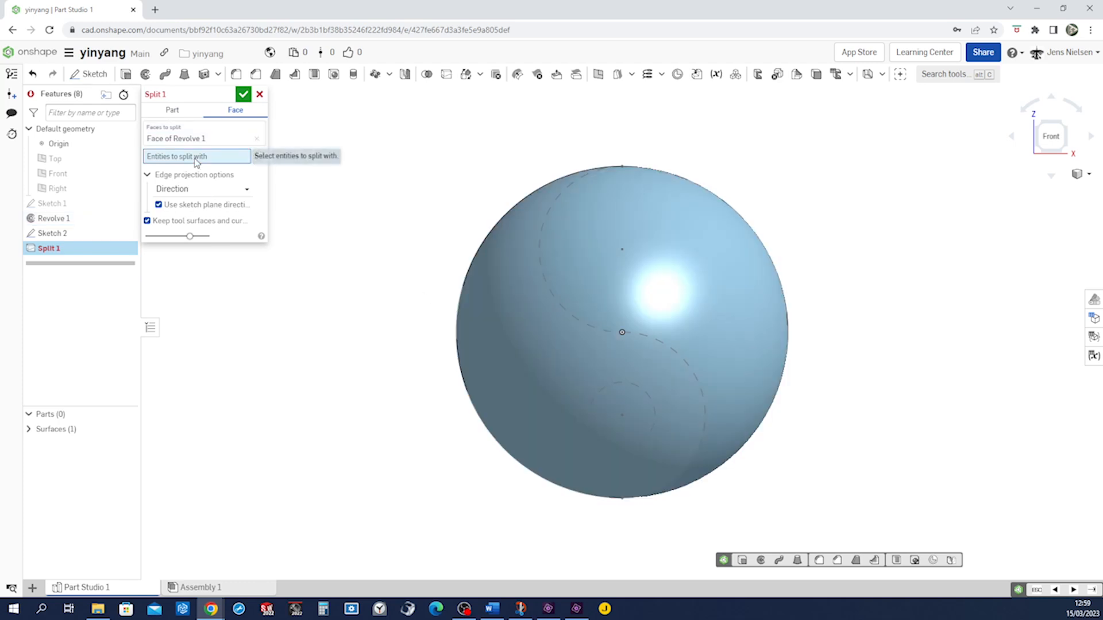
pyautogui.click(64, 233)
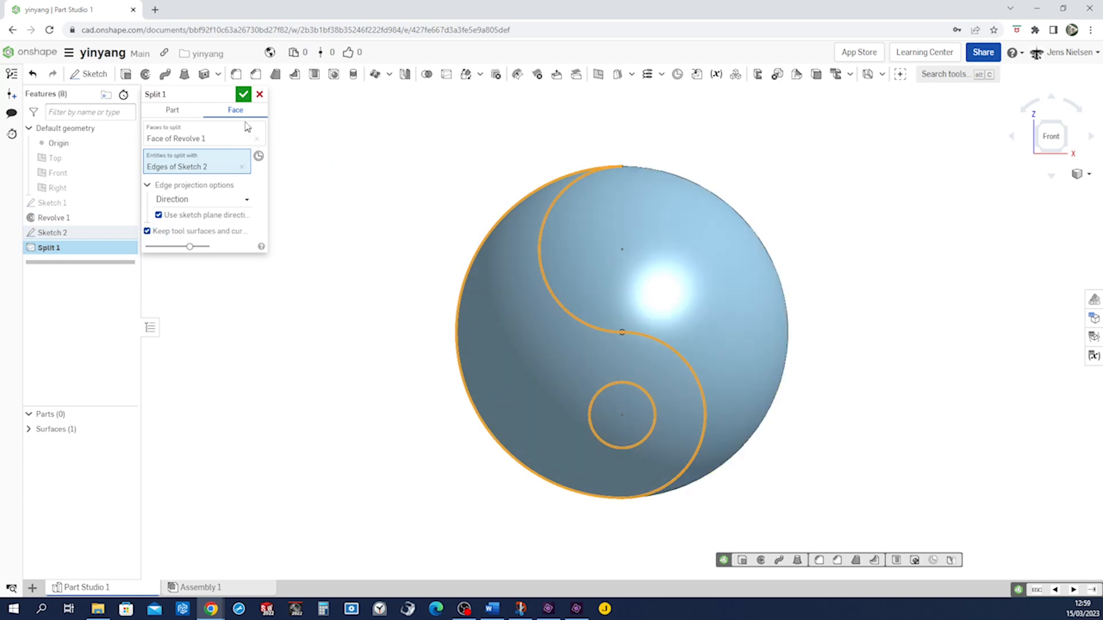
pyautogui.click(243, 95)
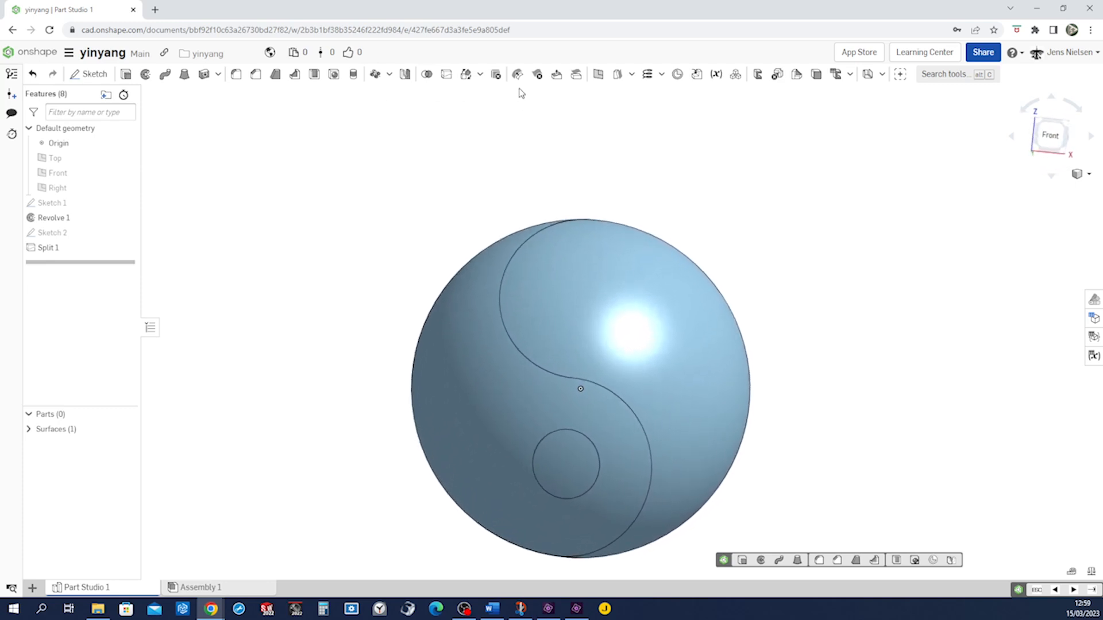
# Delete all split faces except one tadpole-shaped region with its hole, leaving the gaps open
pyautogui.click(537, 75)
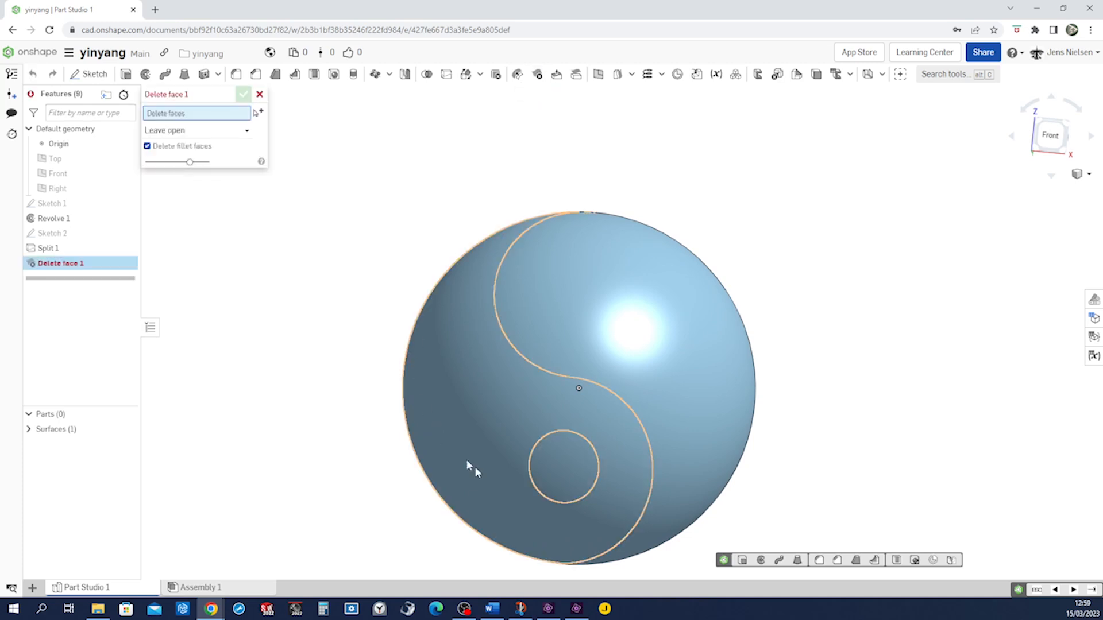
pyautogui.click(560, 474)
pyautogui.click(656, 373)
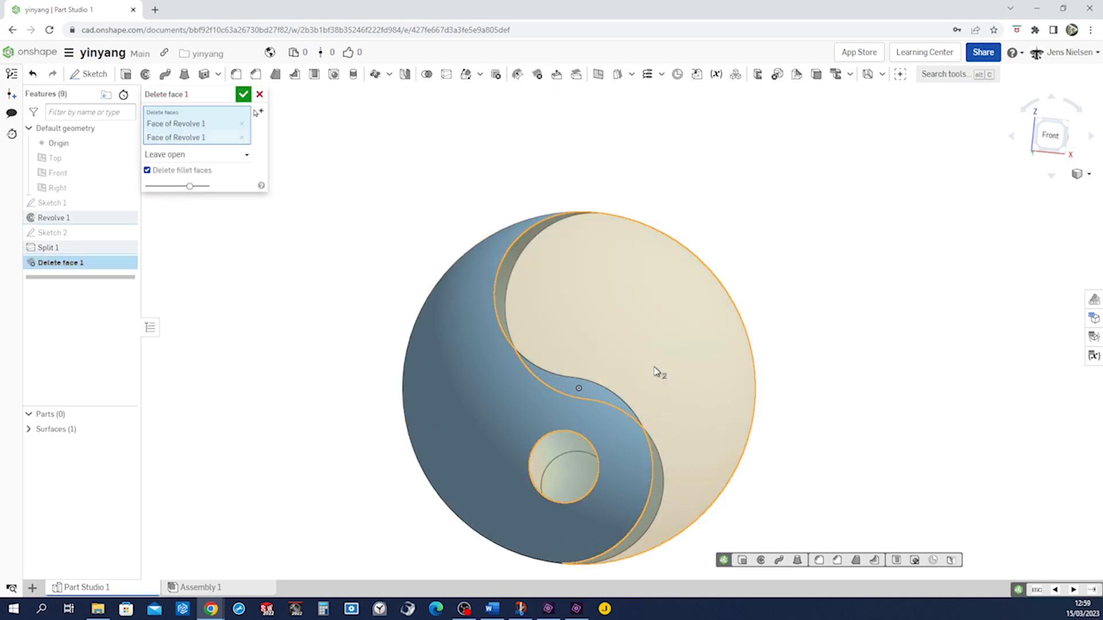
pyautogui.moveTo(746, 411); pyautogui.dragTo(636, 401, button='right')
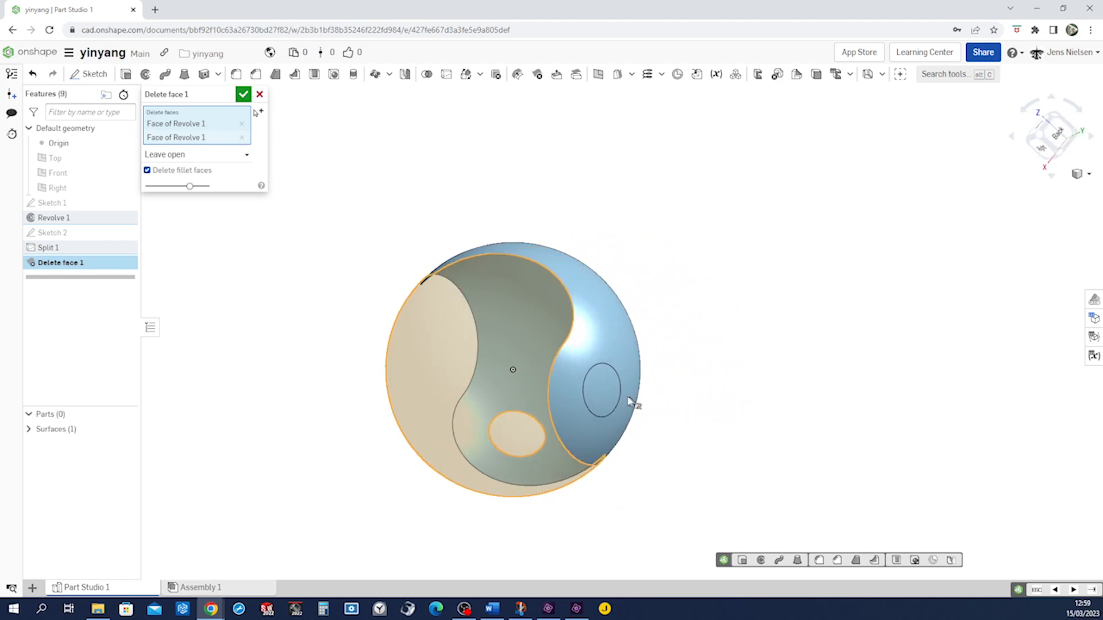
pyautogui.click(607, 396)
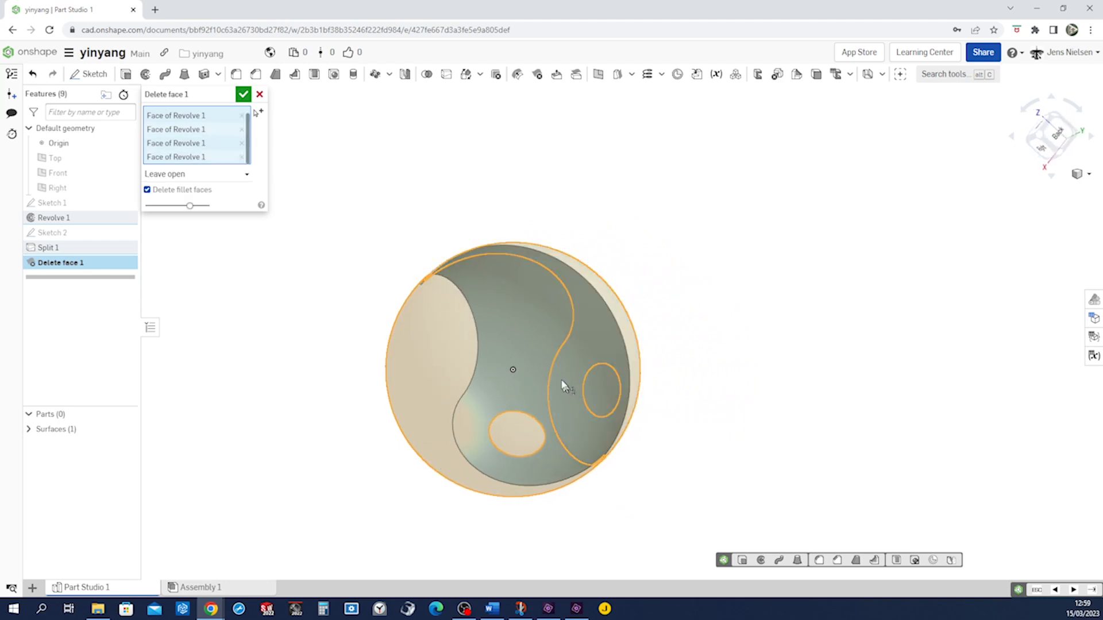
pyautogui.click(245, 97)
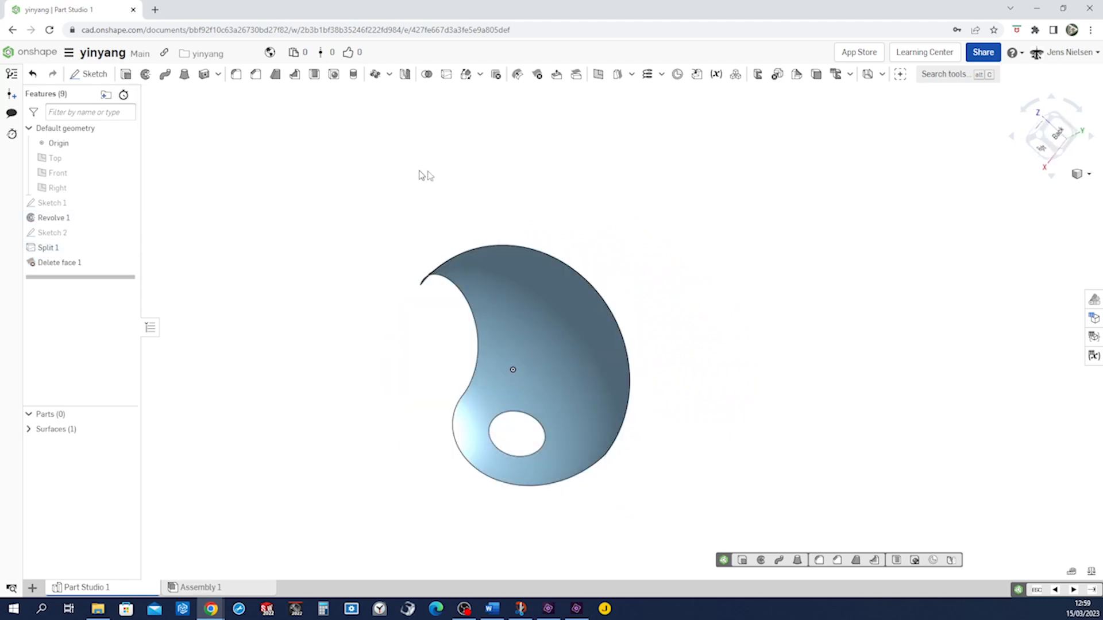
# Show Sketch 1 with its axis line
pyautogui.moveTo(627, 199); pyautogui.dragTo(627, 199, button='right')
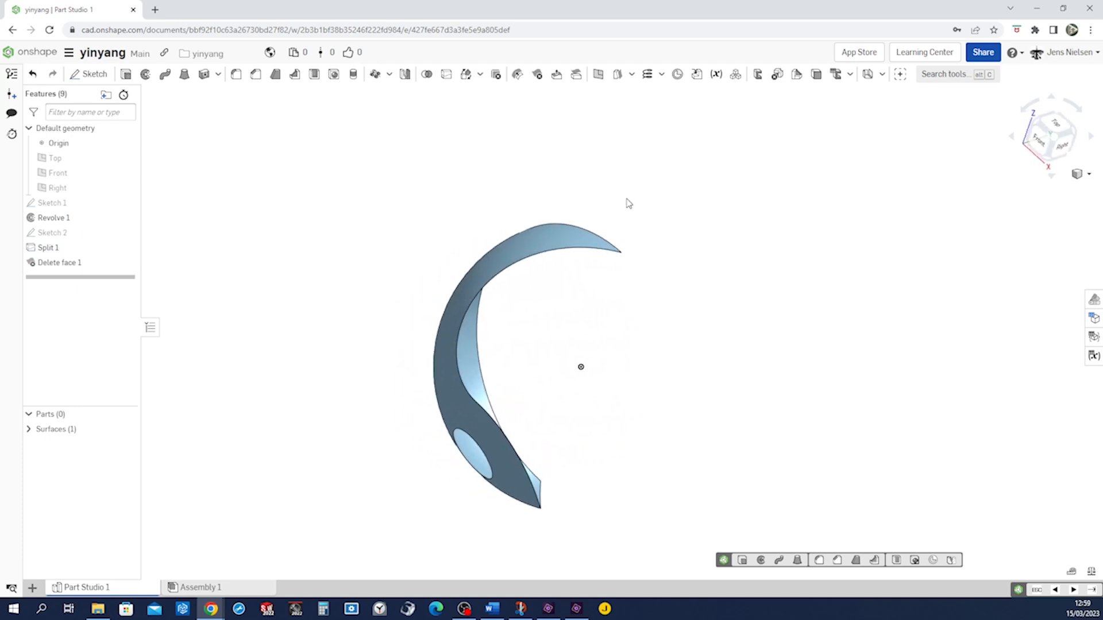
pyautogui.moveTo(126, 228)
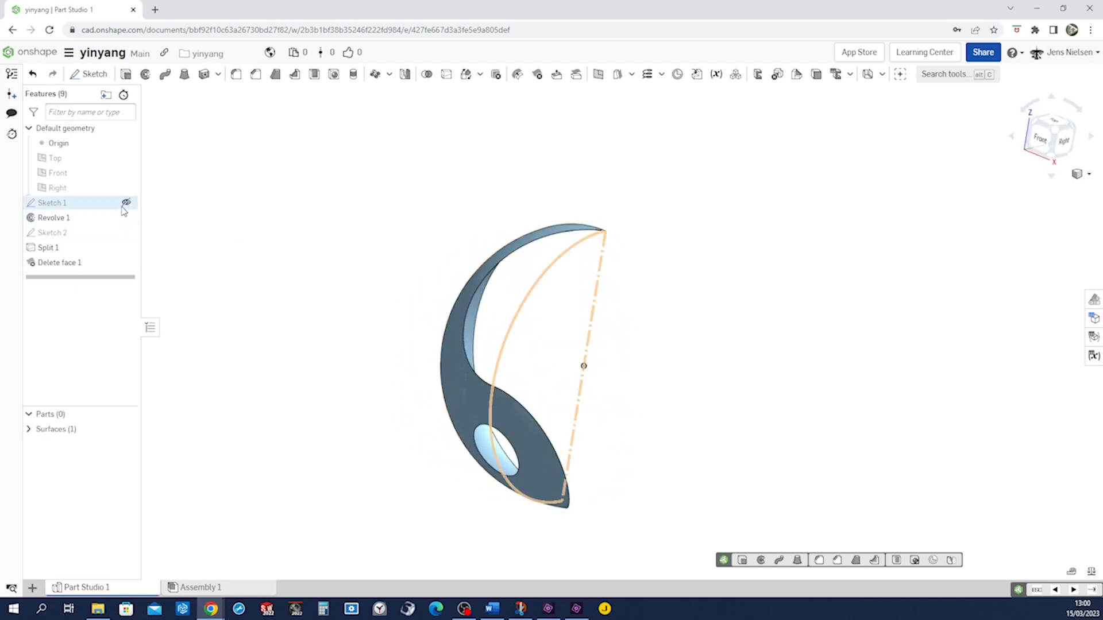
pyautogui.click(126, 203)
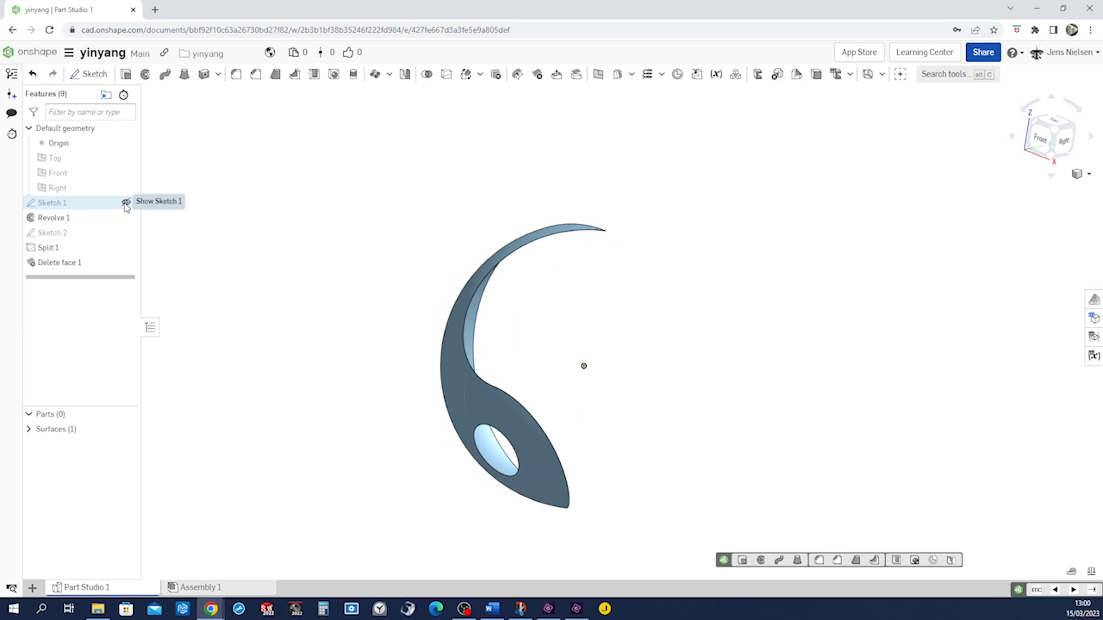
pyautogui.scroll(2, 622, 339)
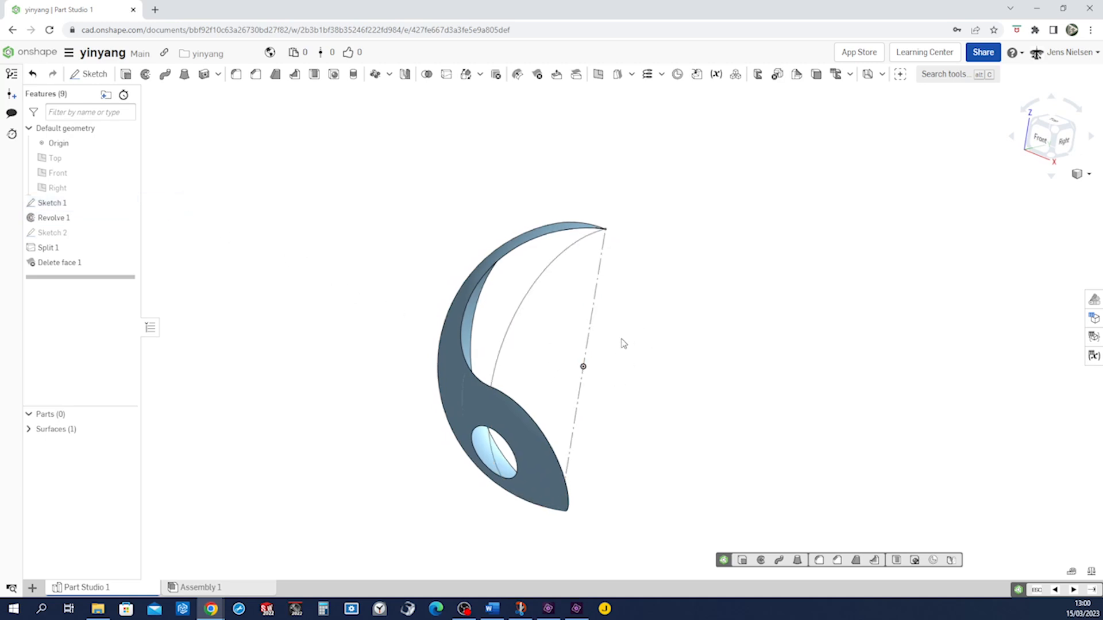
pyautogui.moveTo(625, 192); pyautogui.dragTo(593, 156, button='right')
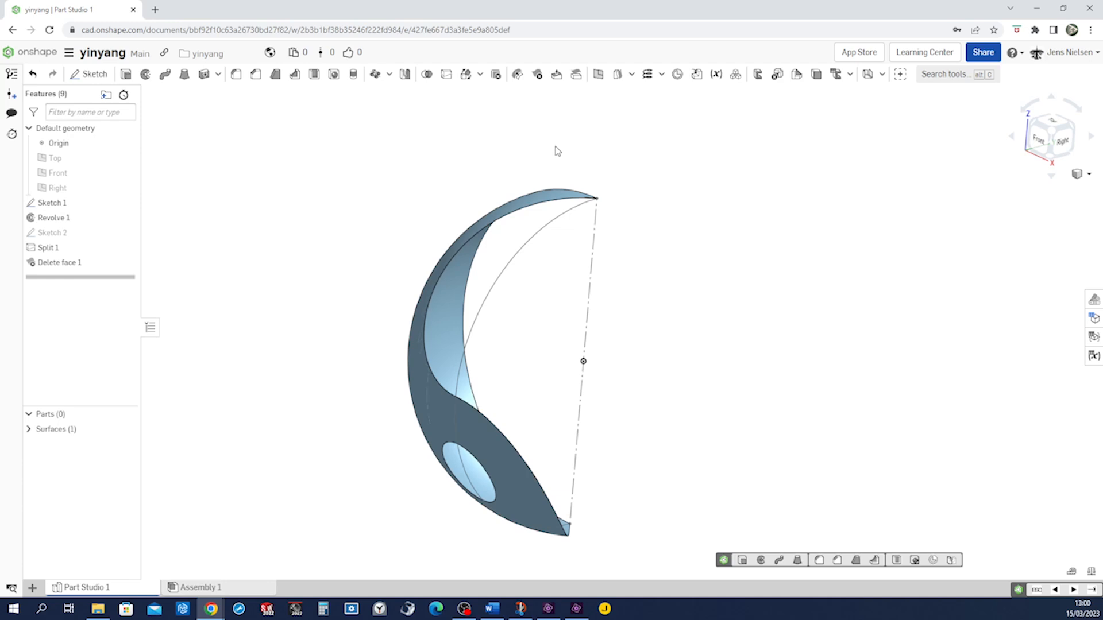
# Thicken the tadpole surface by 2 mm in the flipped direction
pyautogui.click(204, 74)
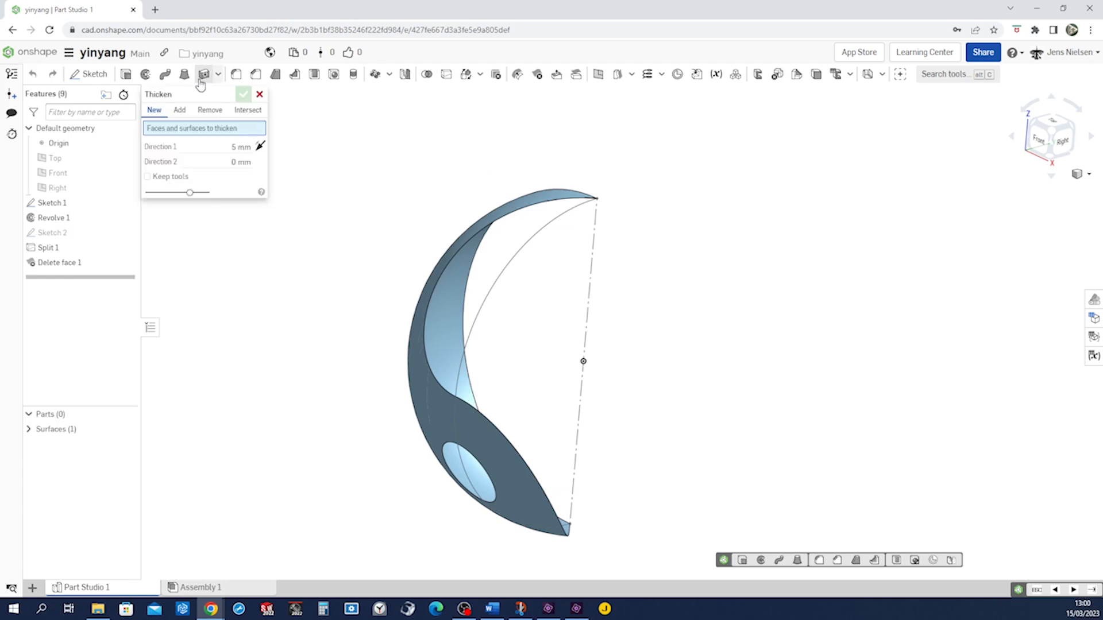
pyautogui.click(420, 340)
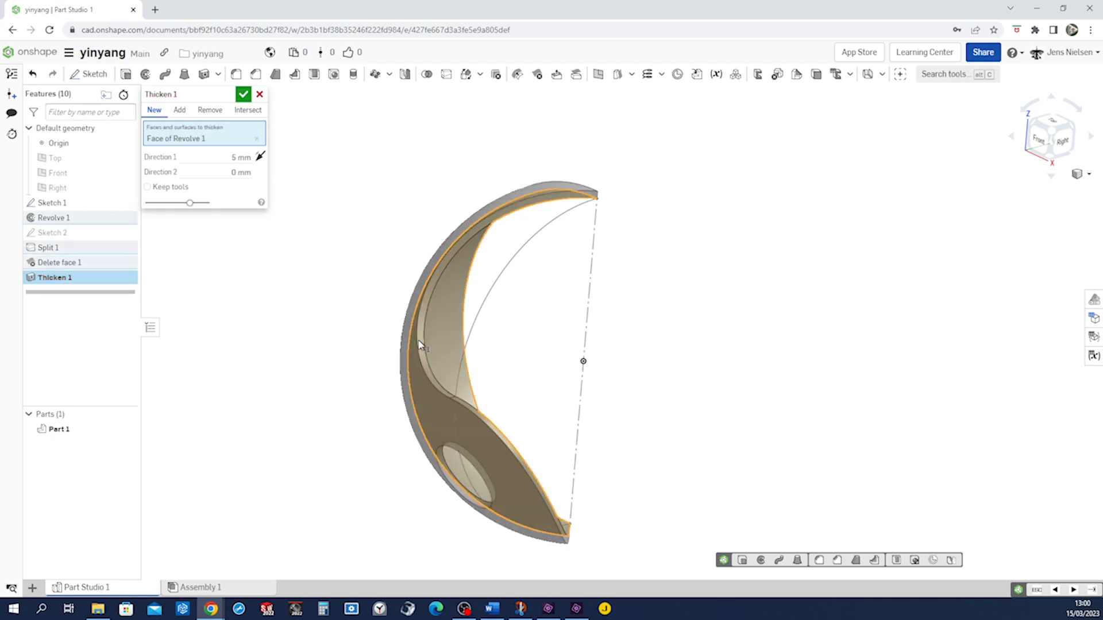
pyautogui.click(260, 156)
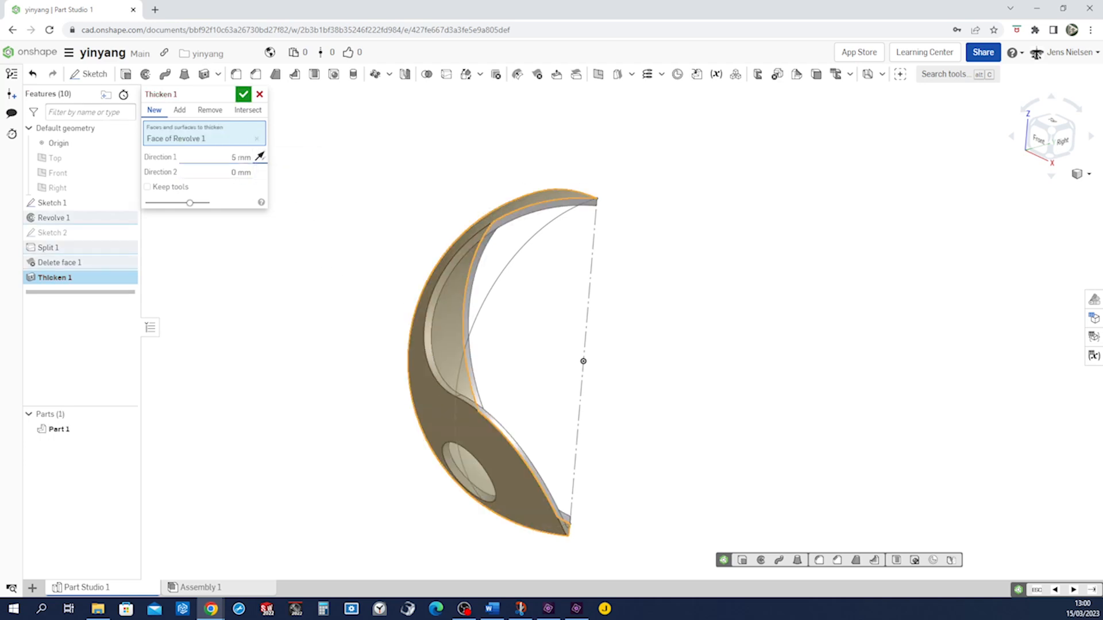
pyautogui.click(236, 158)
pyautogui.write('2')
pyautogui.press('Return')
pyautogui.click(247, 101)
pyautogui.moveTo(295, 153); pyautogui.dragTo(326, 202, button='right')
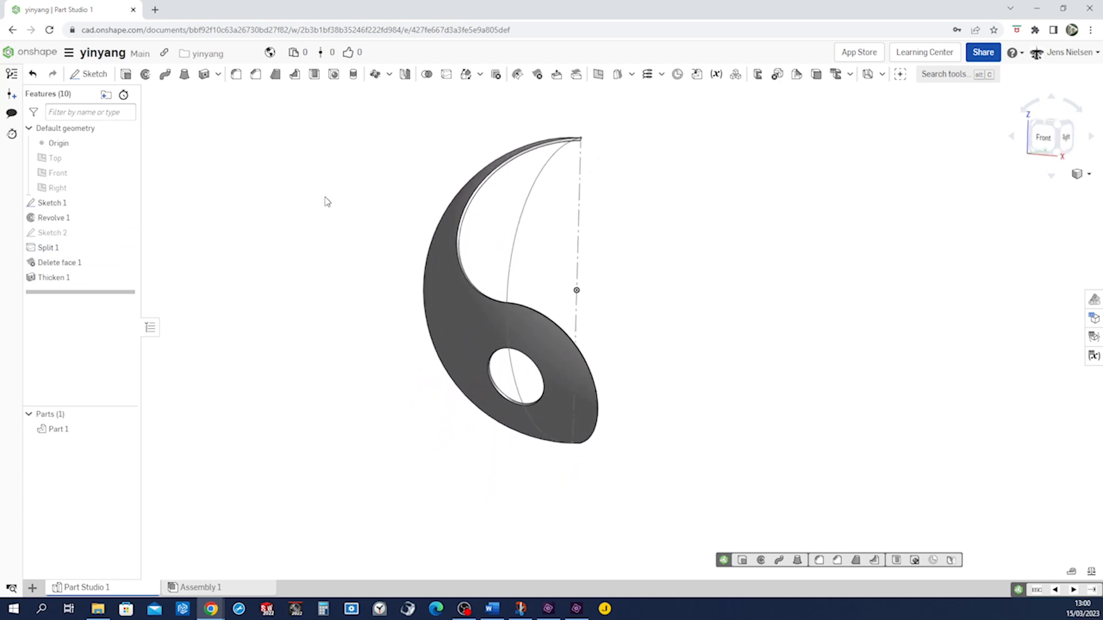
# Circular-pattern Part 1 about Sketch 1's axis line with 2 instances over 360 deg, then hide Sketch 1
pyautogui.click(375, 74)
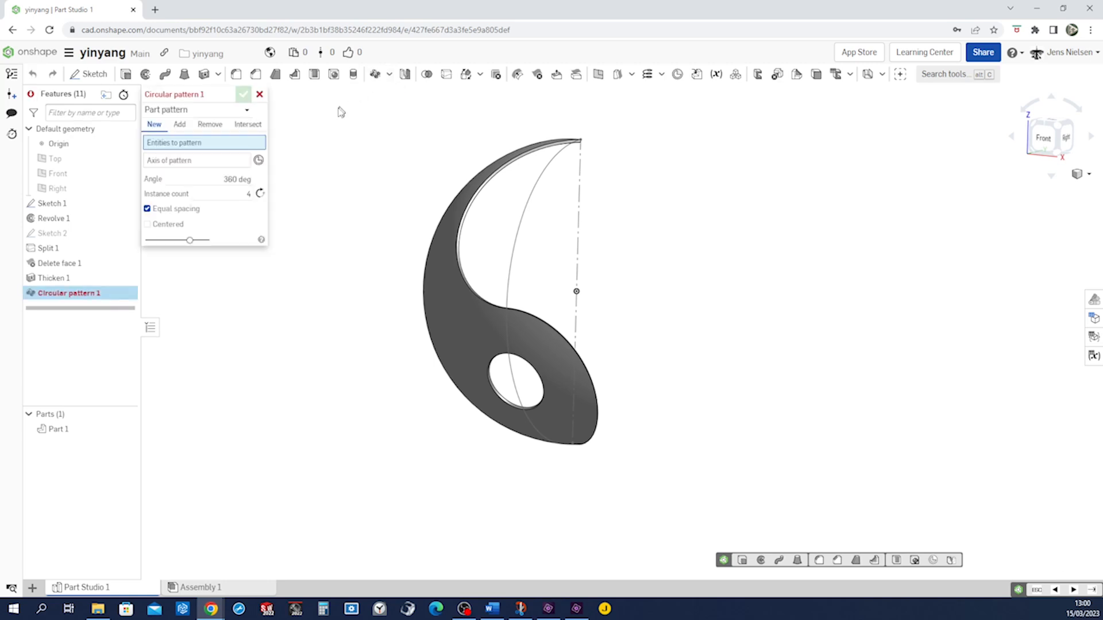
pyautogui.click(438, 316)
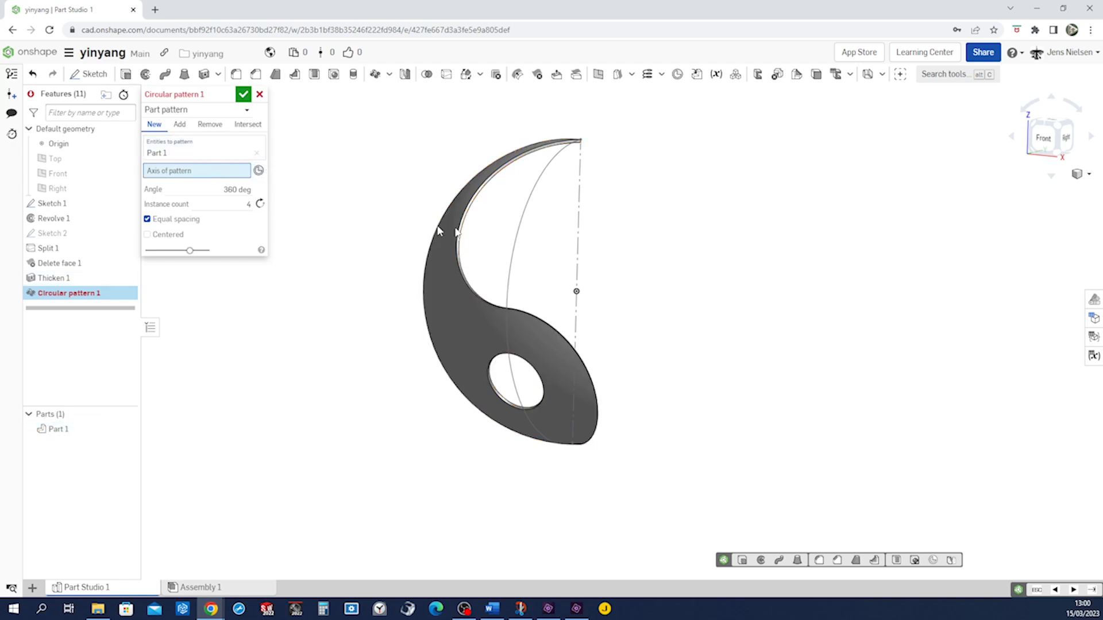
pyautogui.click(578, 240)
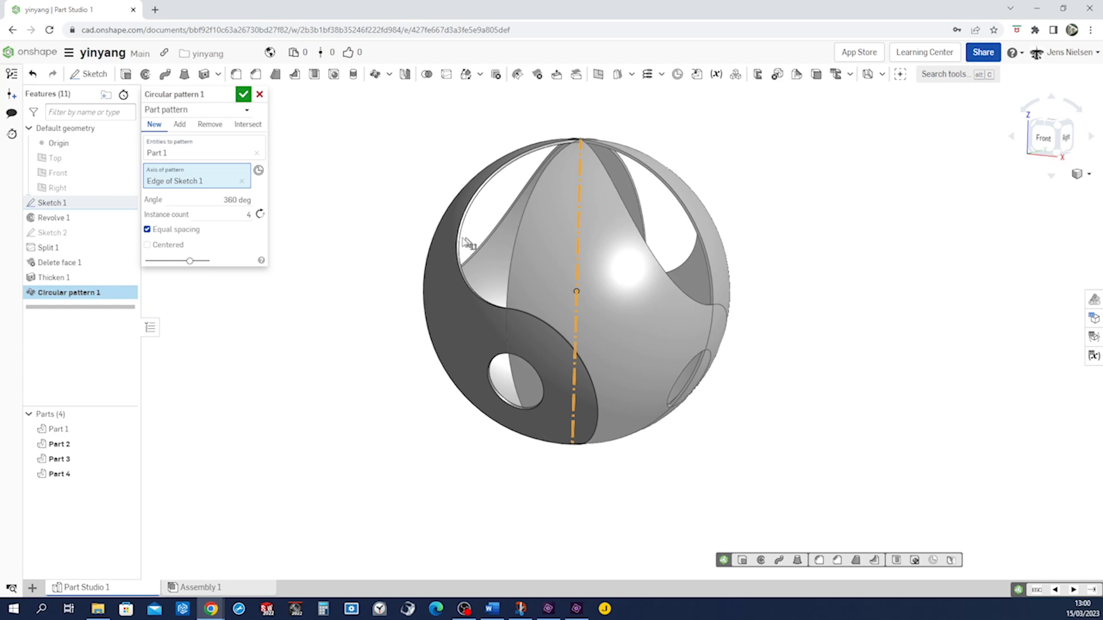
pyautogui.click(249, 215)
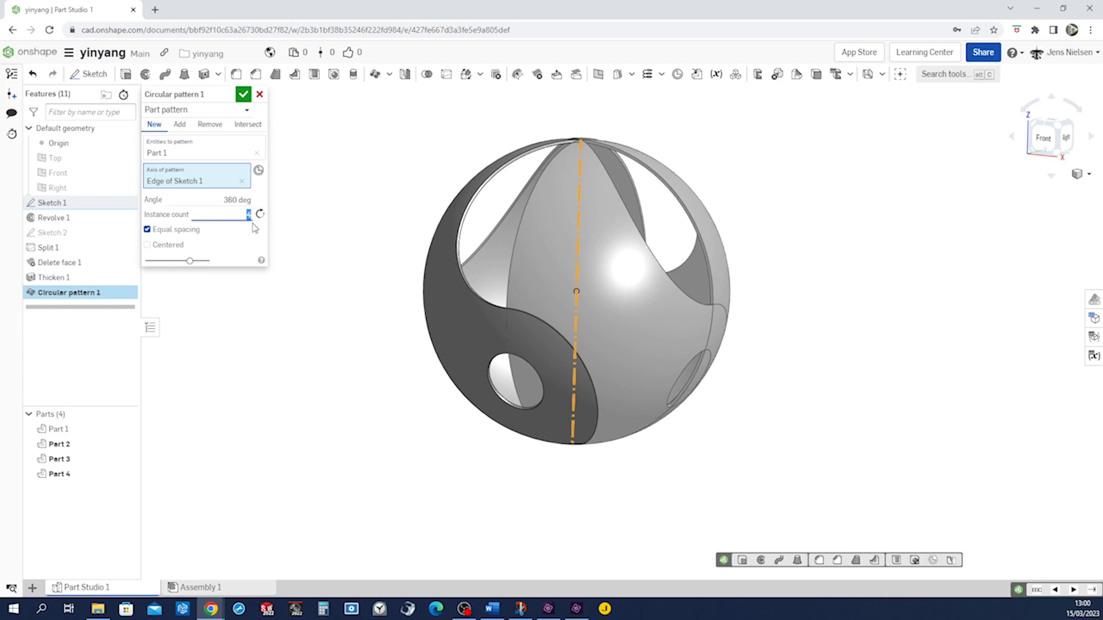
pyautogui.write('2')
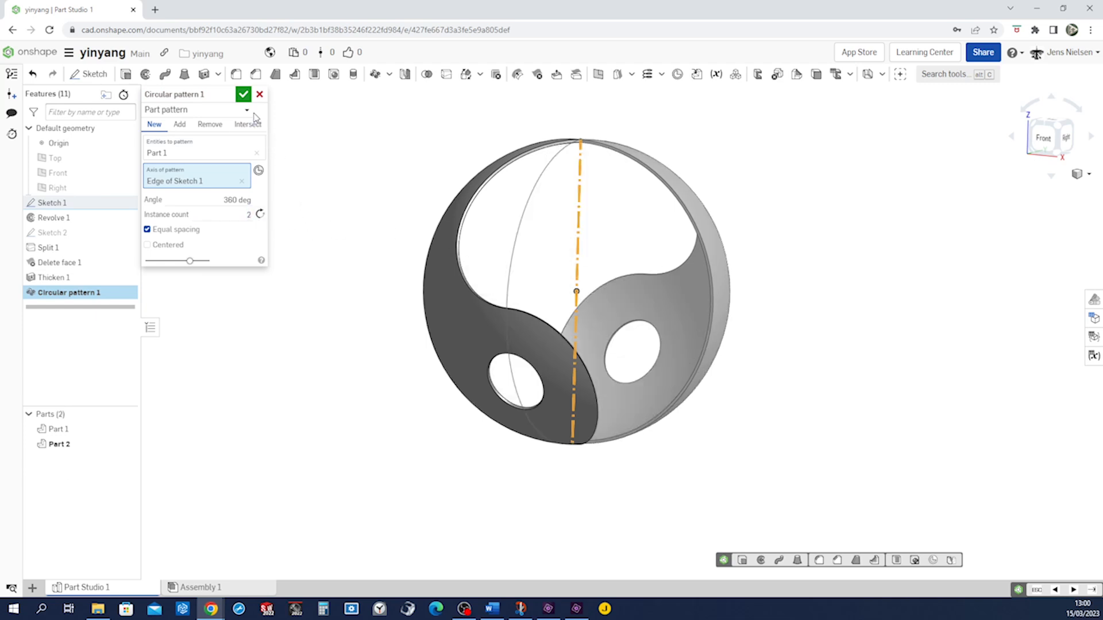
pyautogui.click(244, 95)
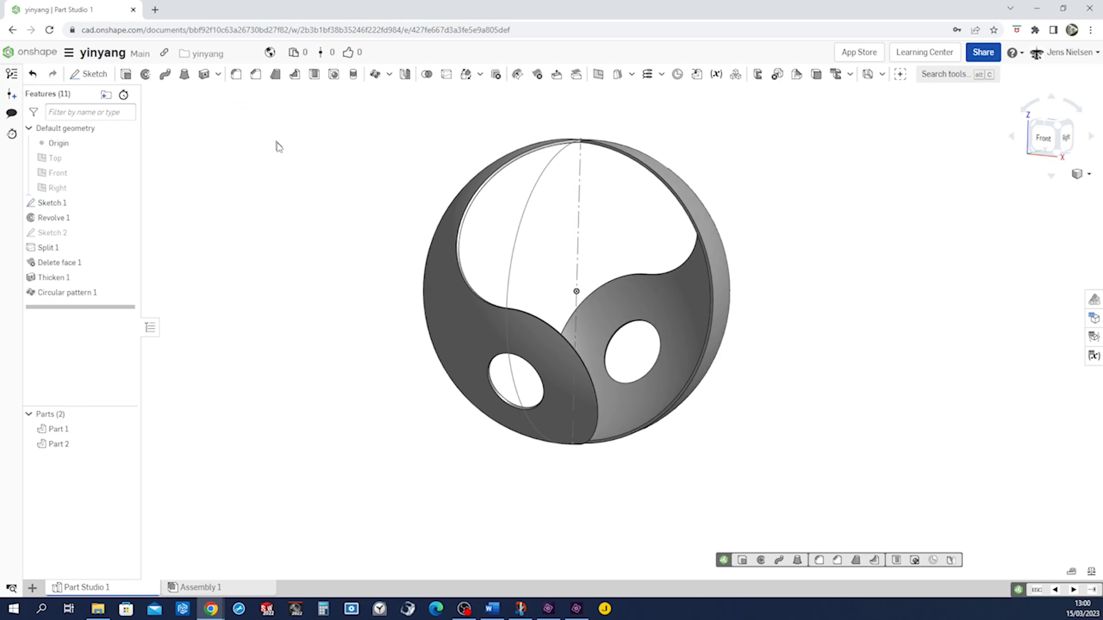
pyautogui.click(126, 202)
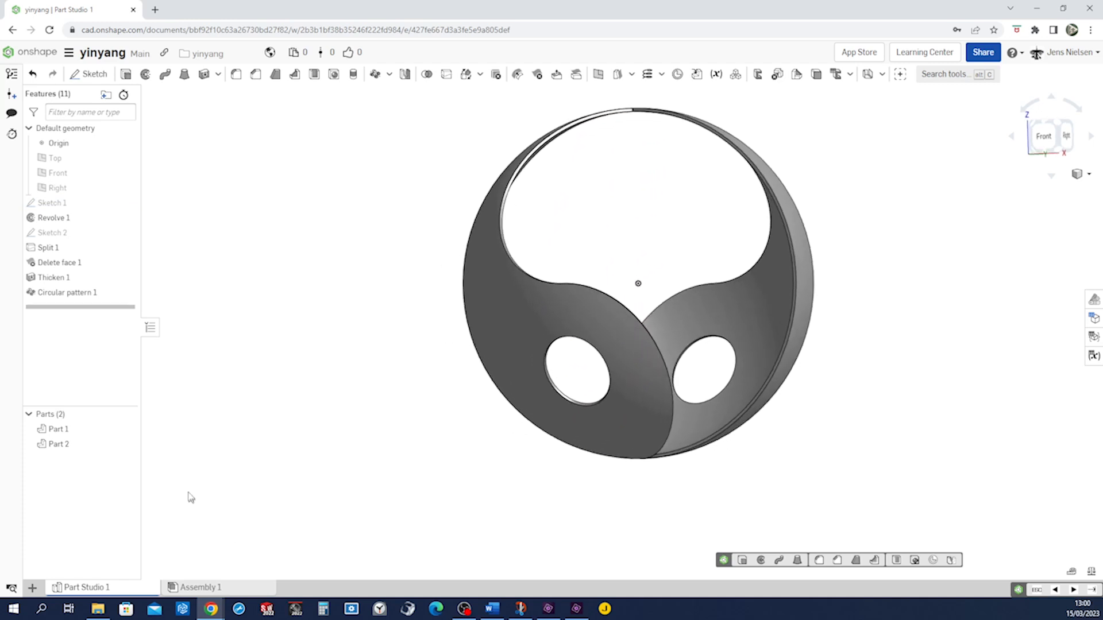
# Change Part 1's appearance to the red-orange colour #DD5228
pyautogui.rightClick(62, 434)
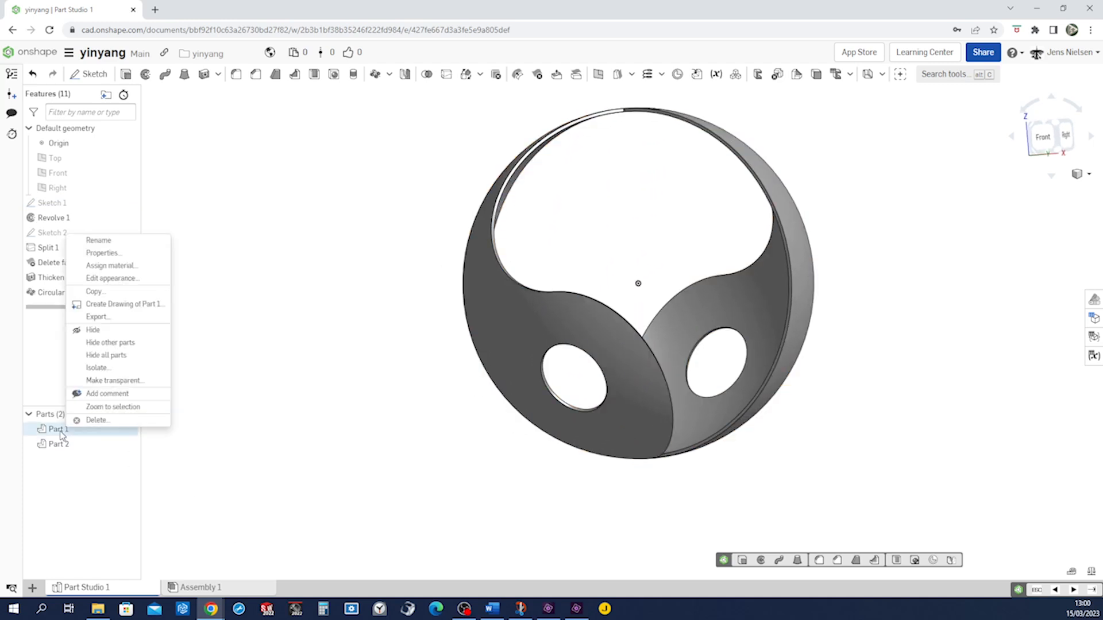
pyautogui.click(112, 278)
pyautogui.click(183, 436)
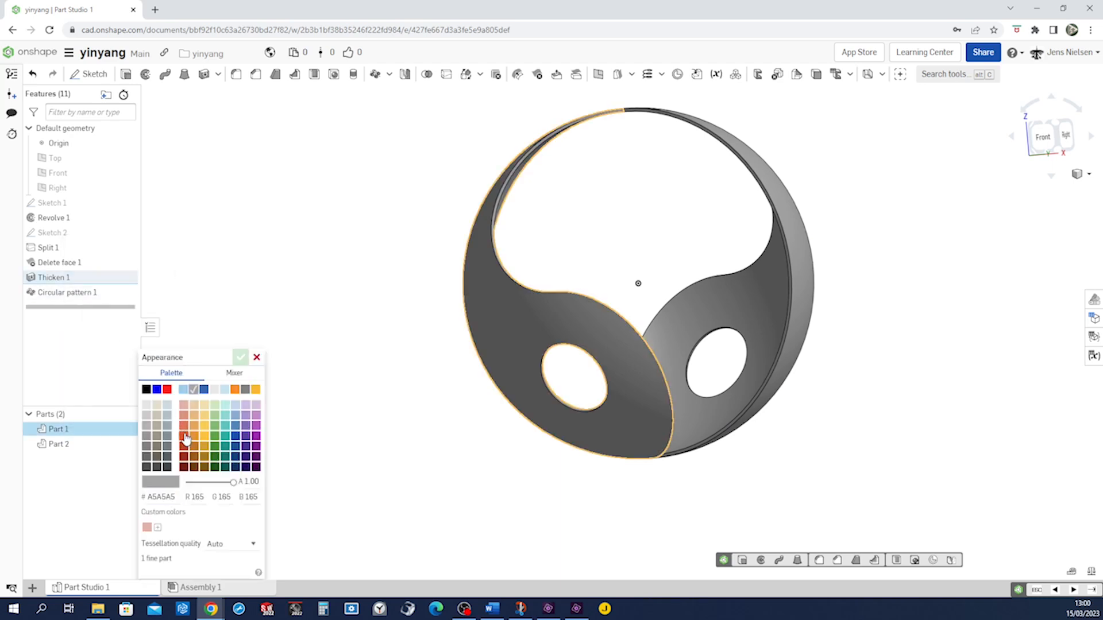
pyautogui.click(240, 357)
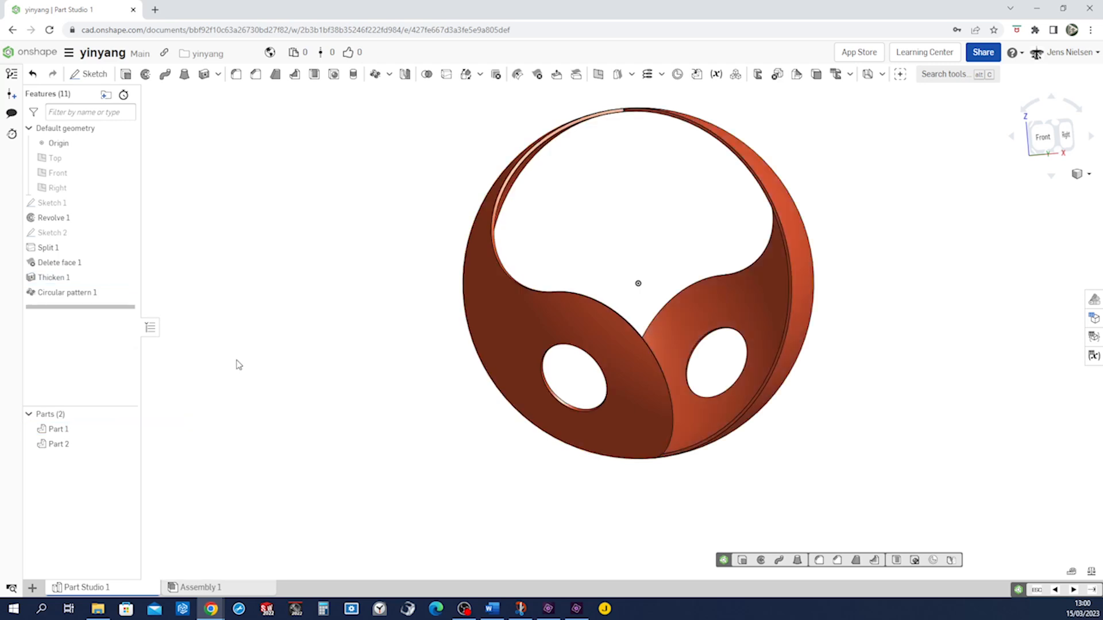
# Rename Part 1 as red
pyautogui.rightClick(57, 431)
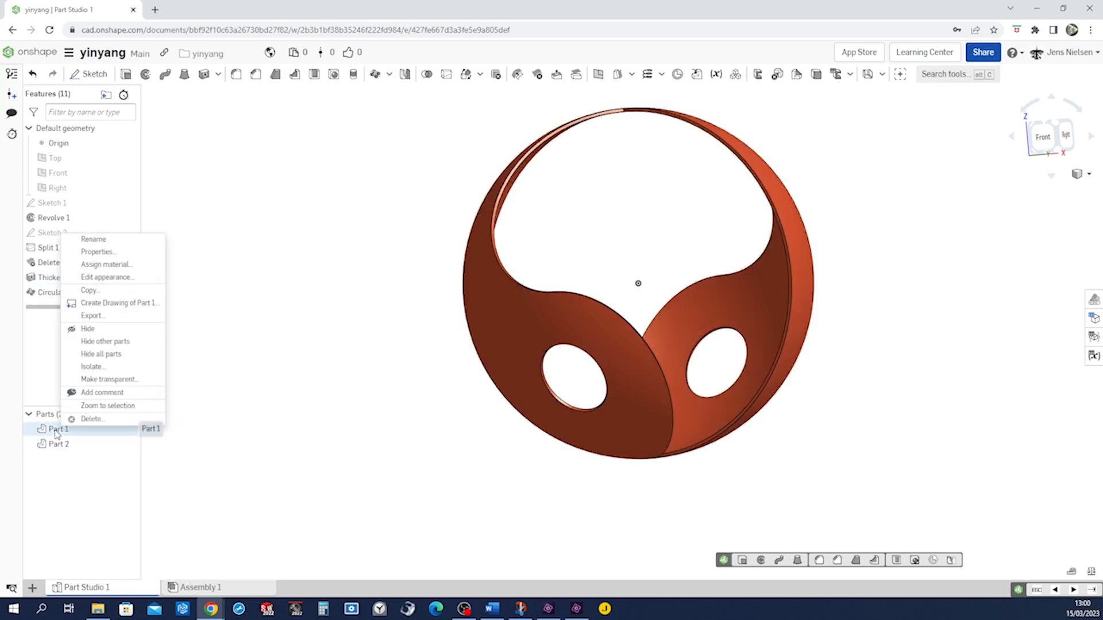
pyautogui.click(93, 239)
pyautogui.write('re')
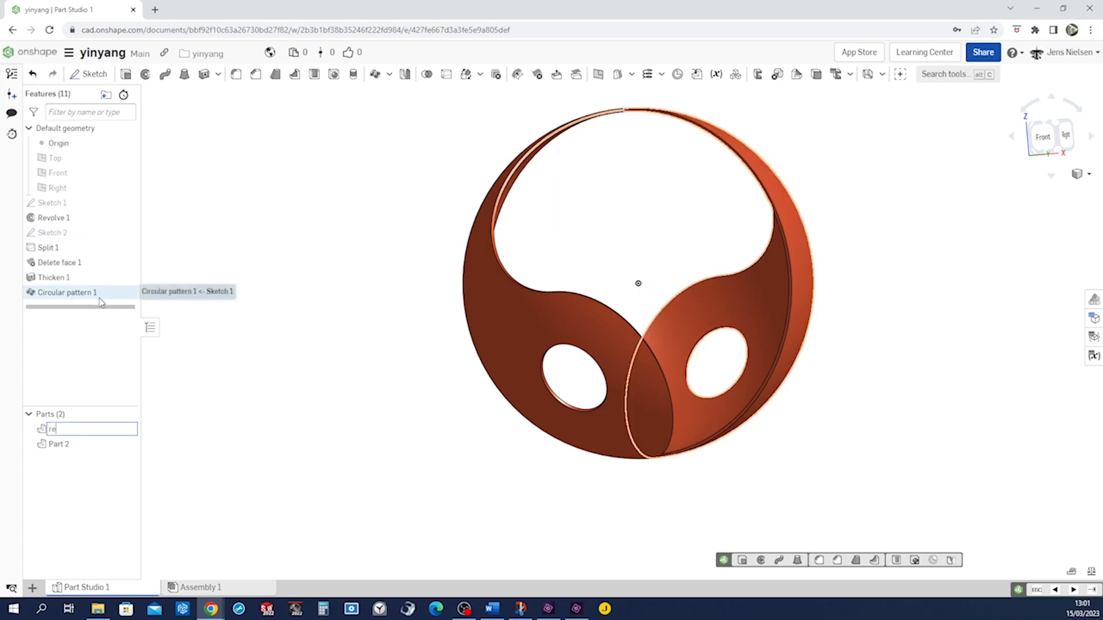
pyautogui.write('d')
pyautogui.press('Return')
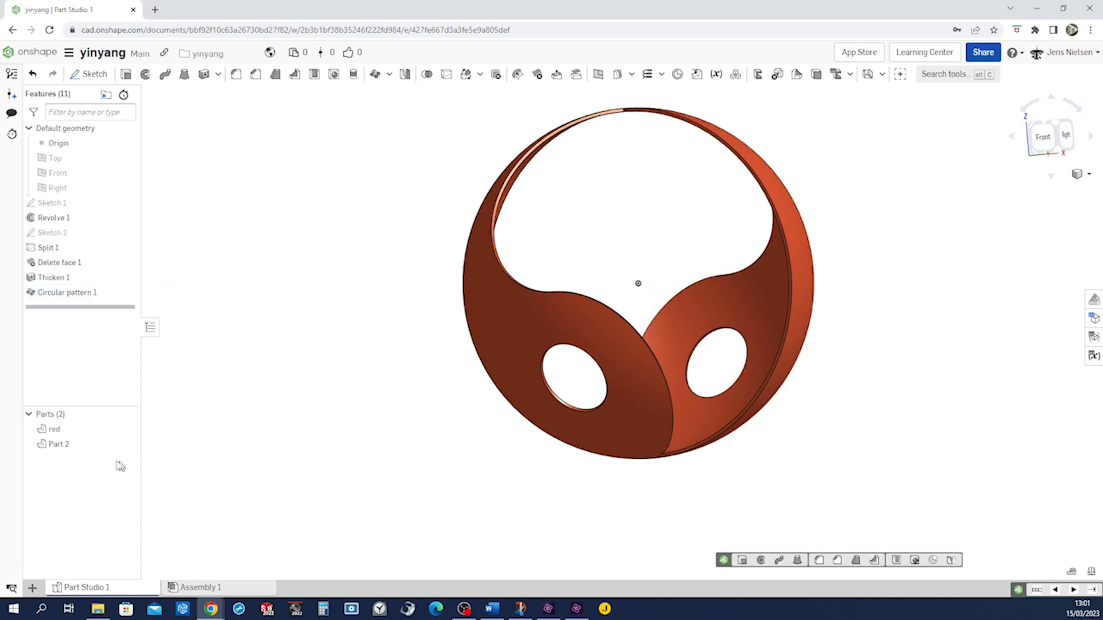
# Change Part 2's appearance to the green colour #5FA73D
pyautogui.click(58, 444)
pyautogui.rightClick(64, 447)
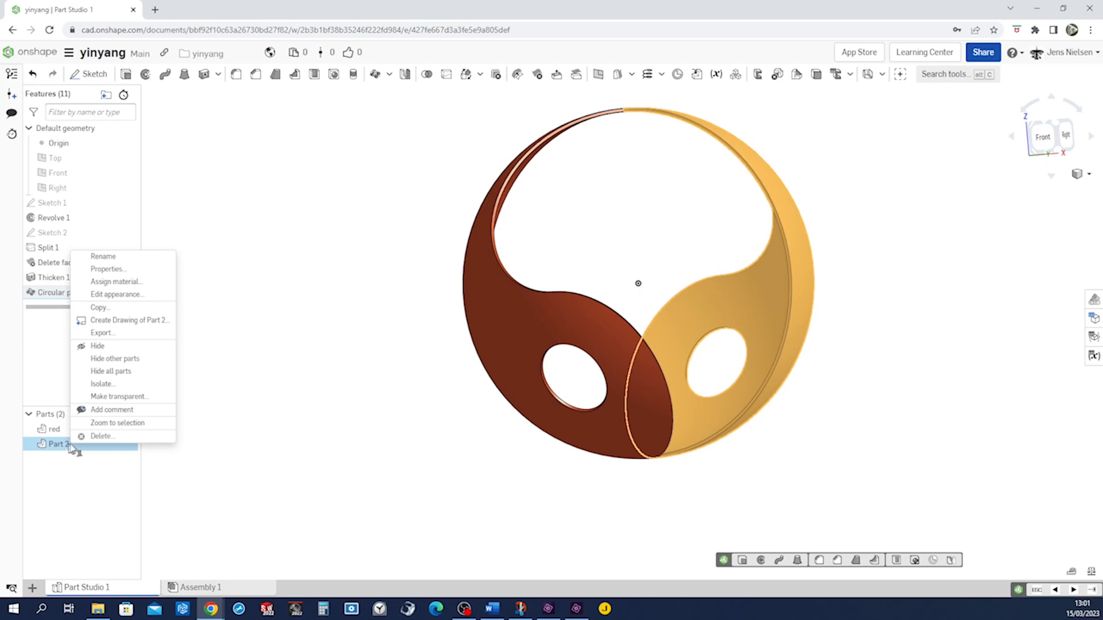
pyautogui.click(113, 296)
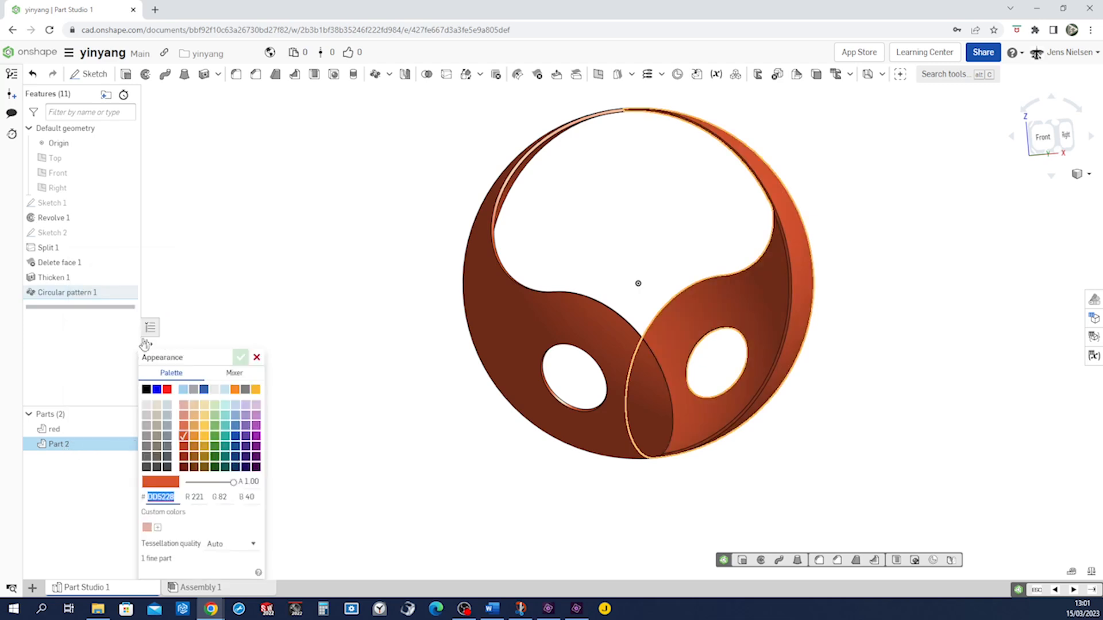
pyautogui.click(213, 436)
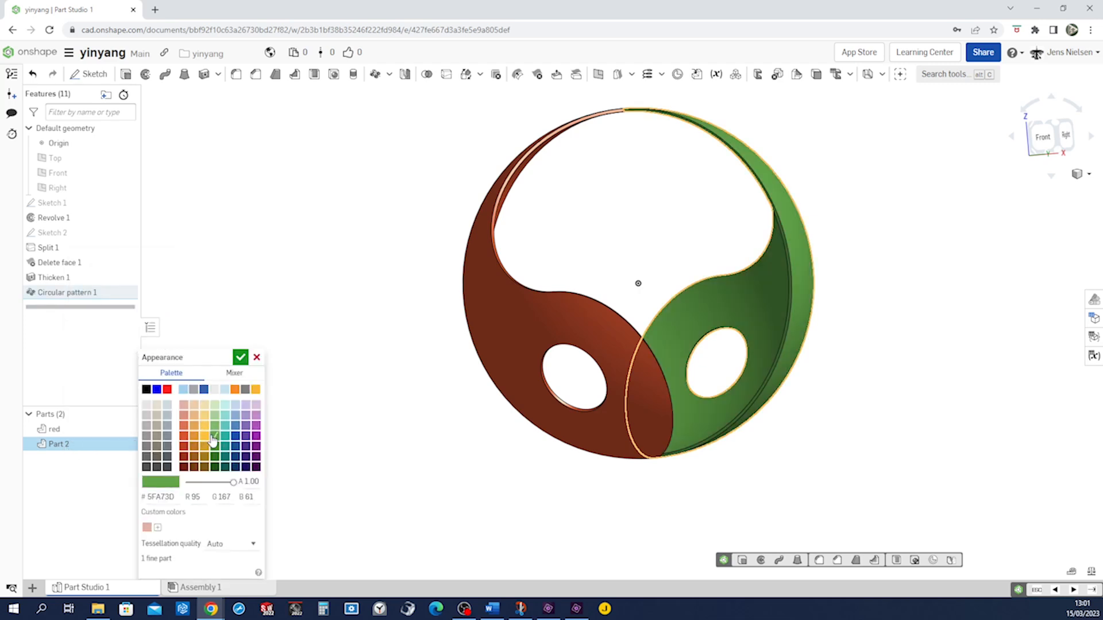
pyautogui.click(240, 358)
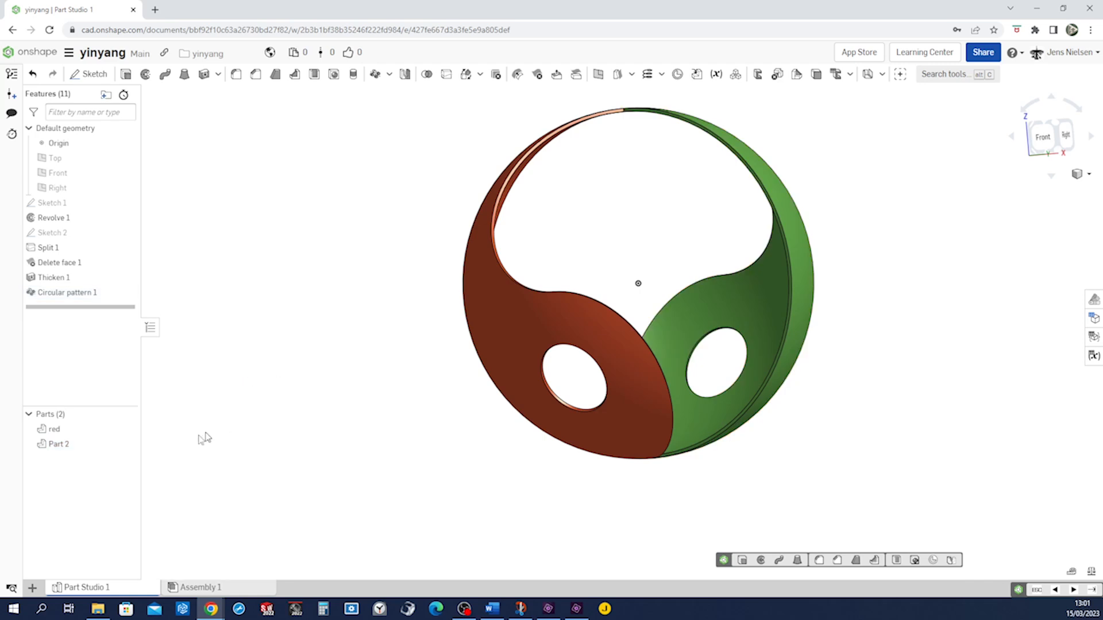
# Rename Part 2 as green
pyautogui.rightClick(64, 445)
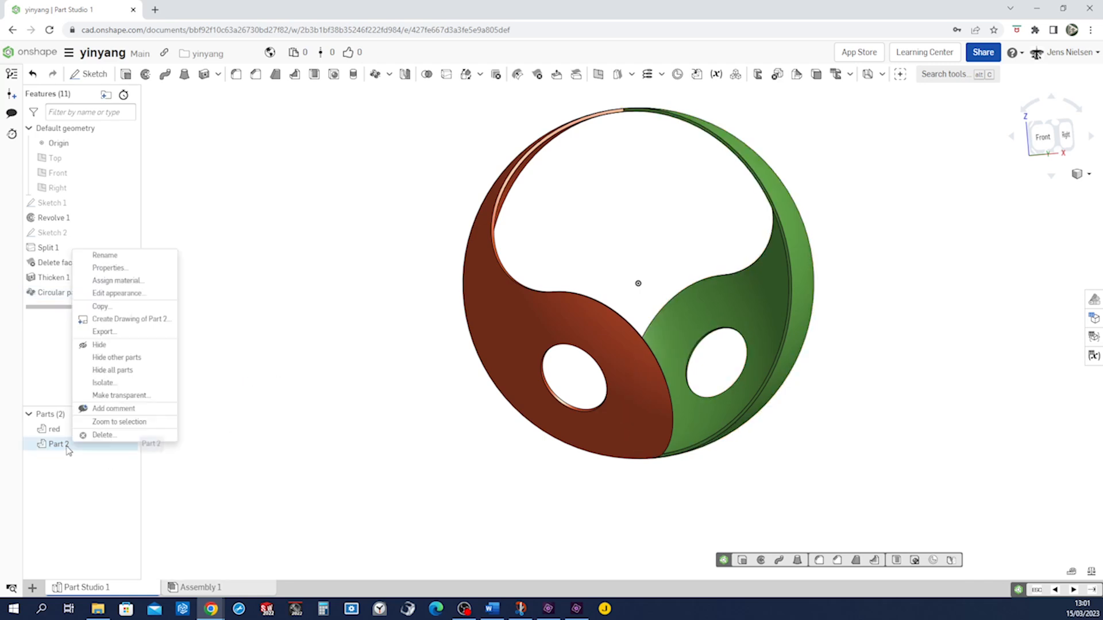
pyautogui.click(133, 257)
pyautogui.write('green')
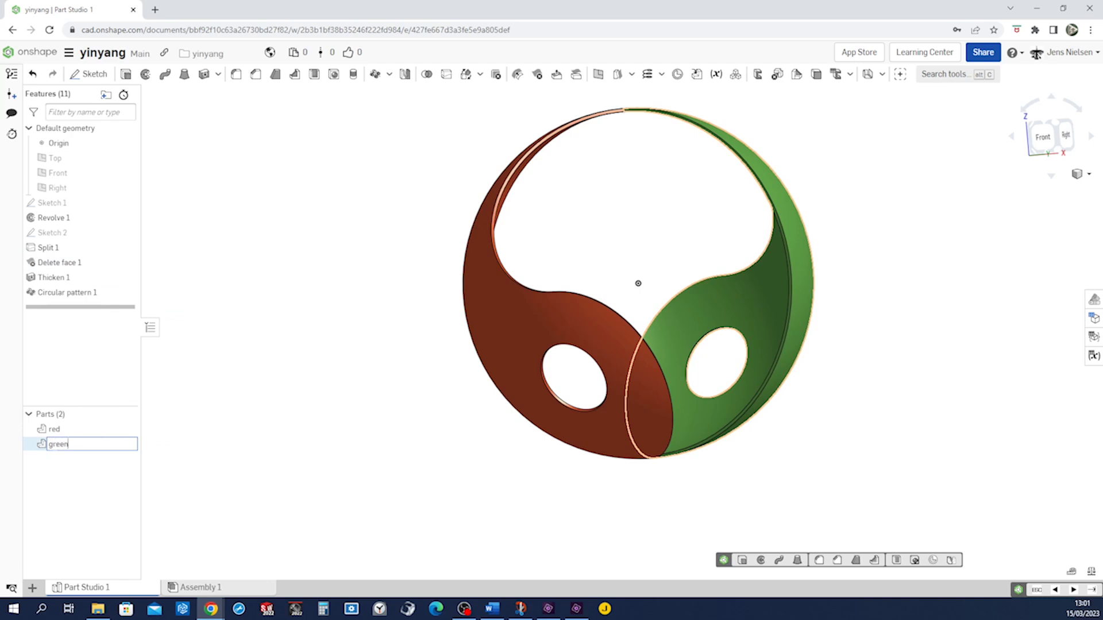
pyautogui.press('Return')
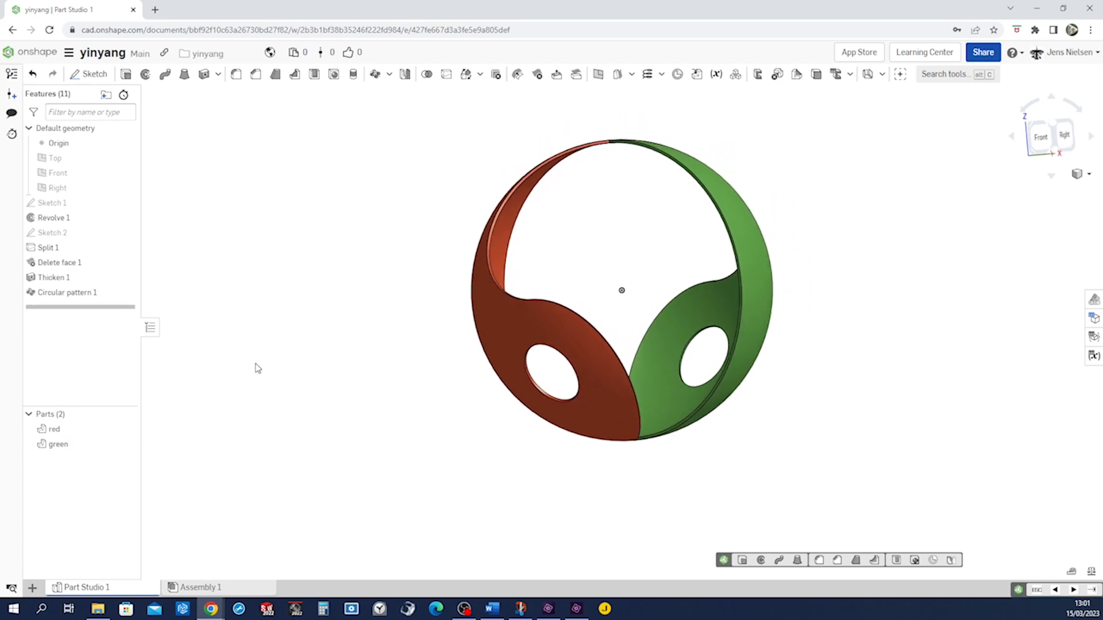
# Create a mate connector at the origin vertex with the red part as owner part
pyautogui.click(677, 75)
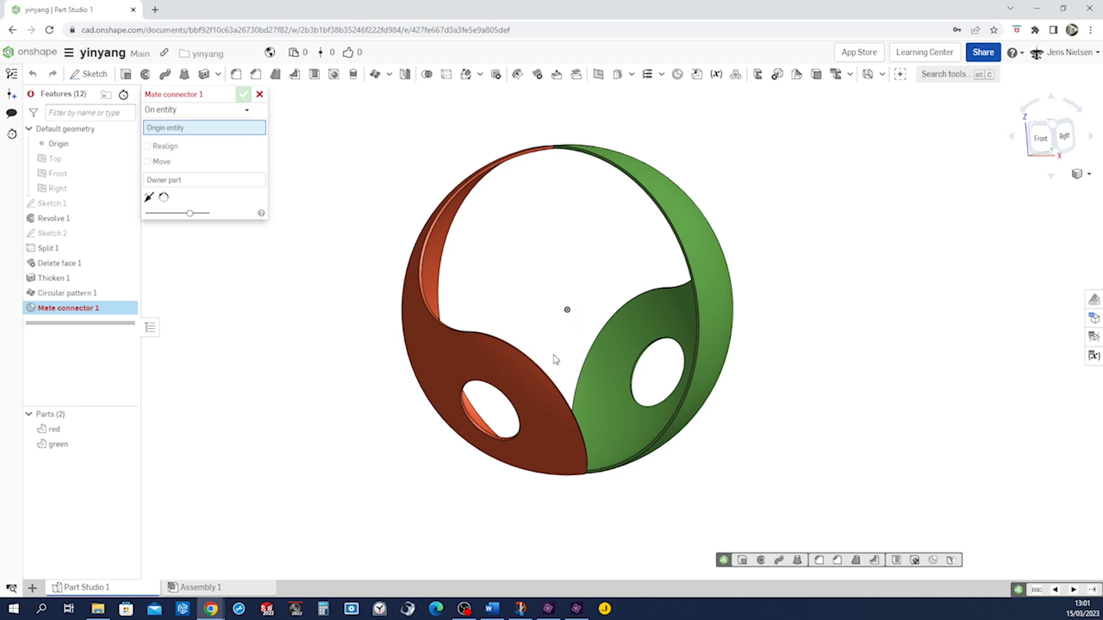
pyautogui.click(567, 310)
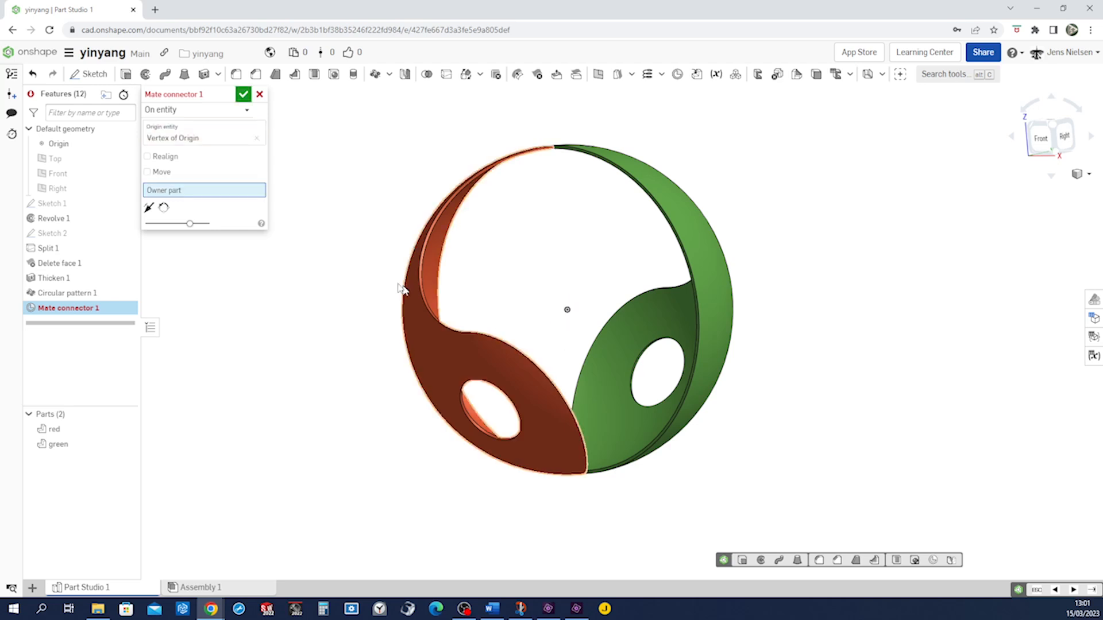
pyautogui.click(437, 349)
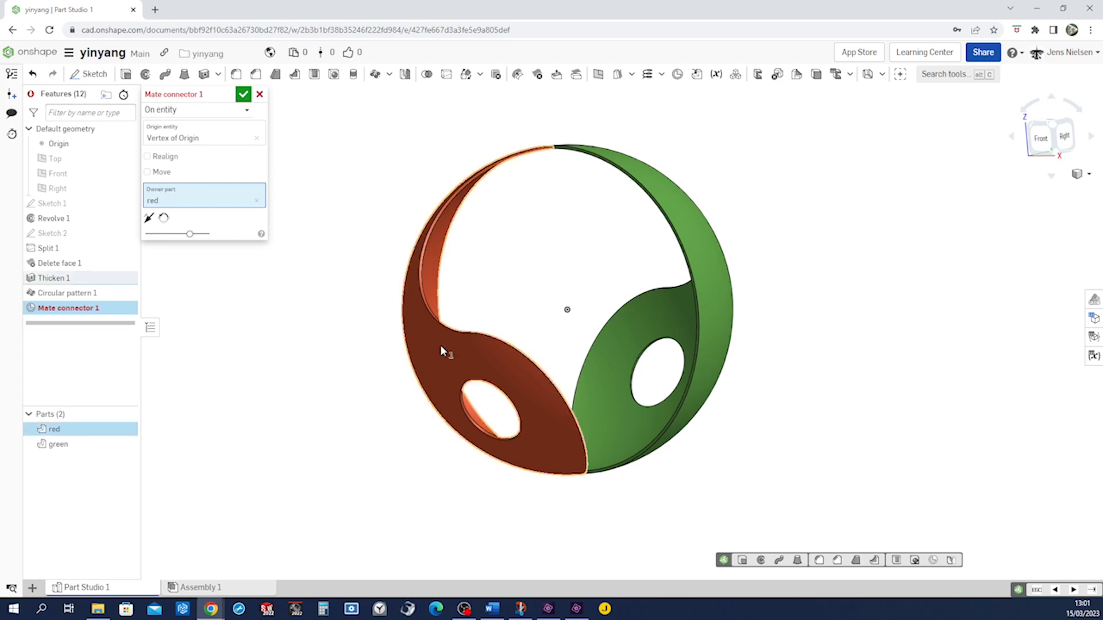
pyautogui.click(243, 94)
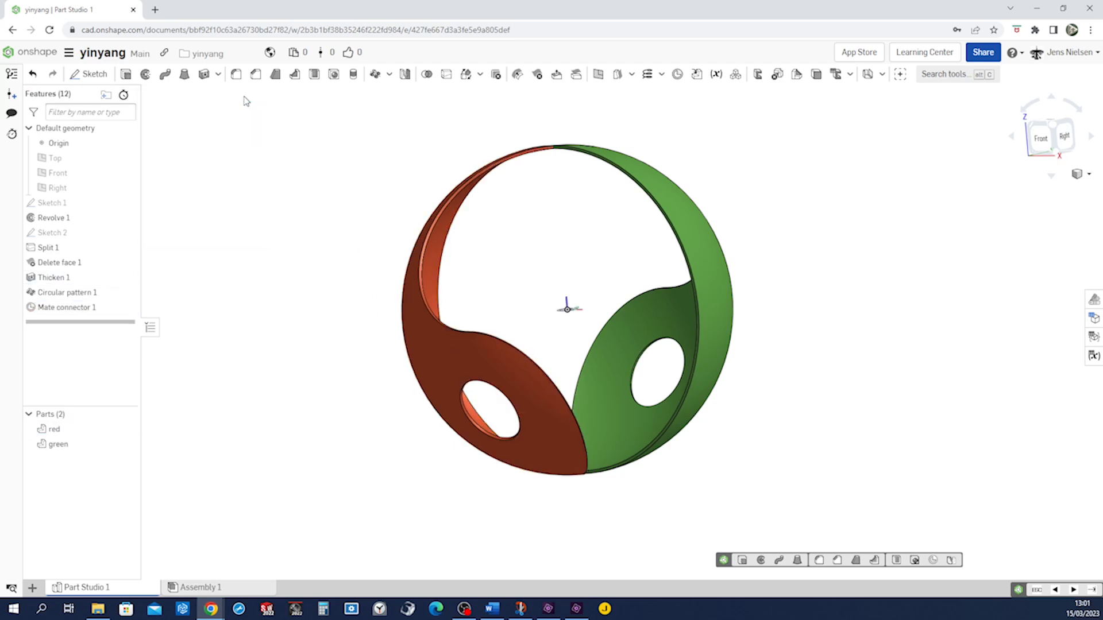
# Rename the new mate connector as red and hide it
pyautogui.rightClick(73, 310)
pyautogui.click(110, 323)
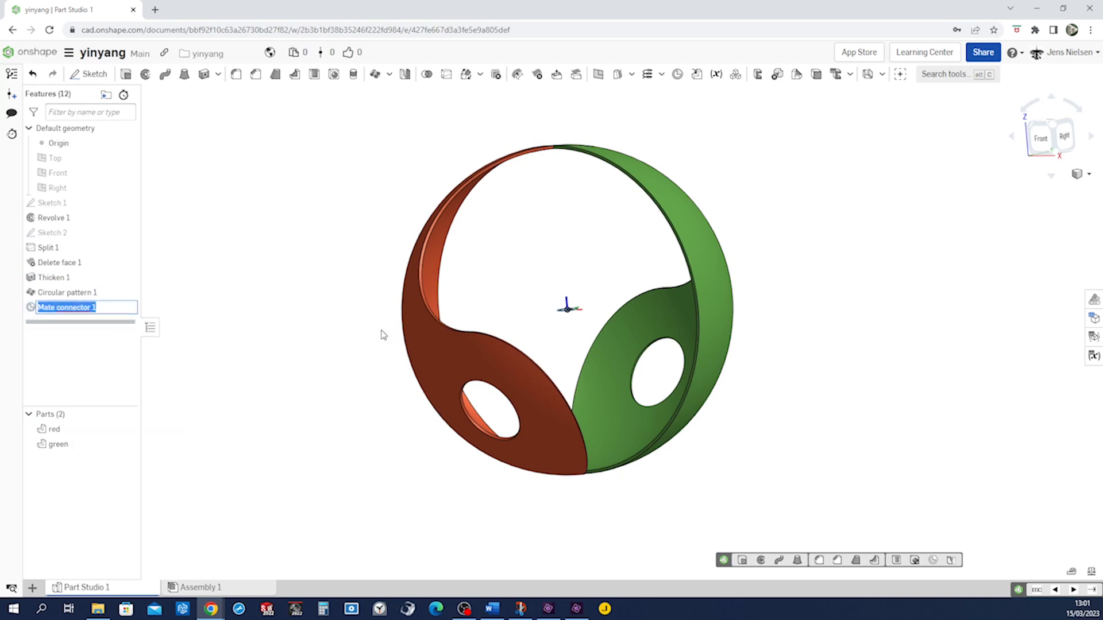
pyautogui.write('red')
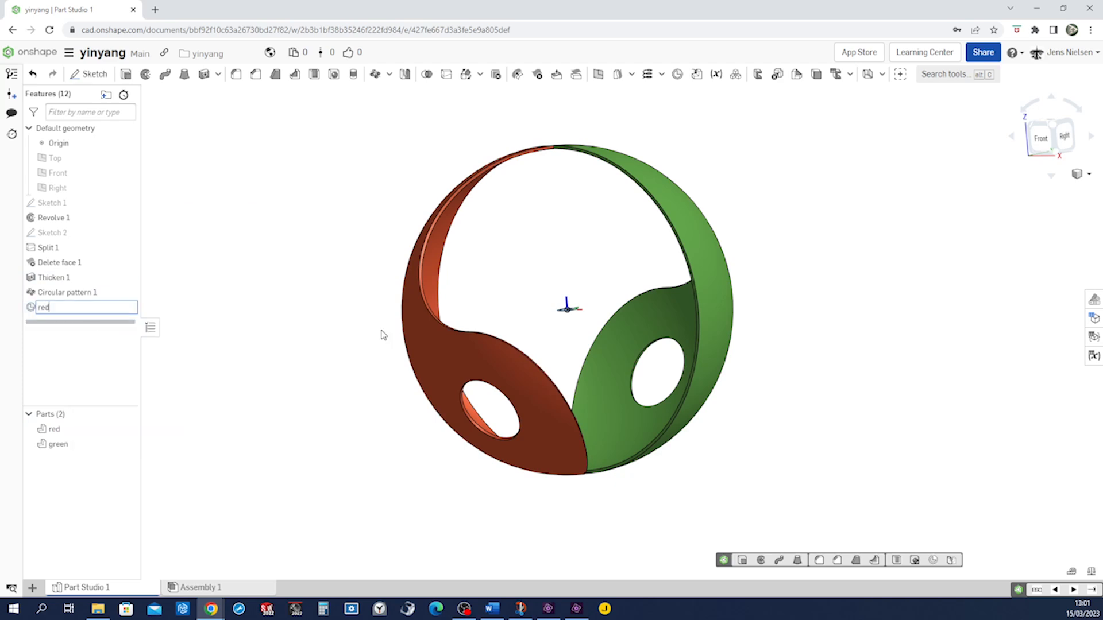
pyautogui.press('Return')
pyautogui.click(409, 328)
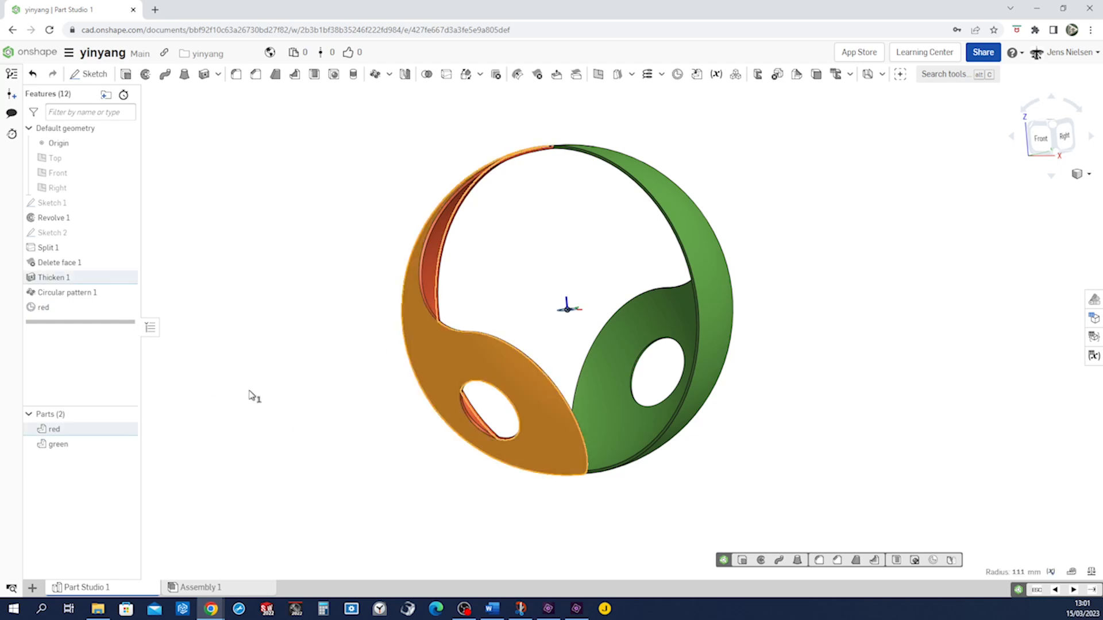
pyautogui.click(127, 307)
pyautogui.click(234, 321)
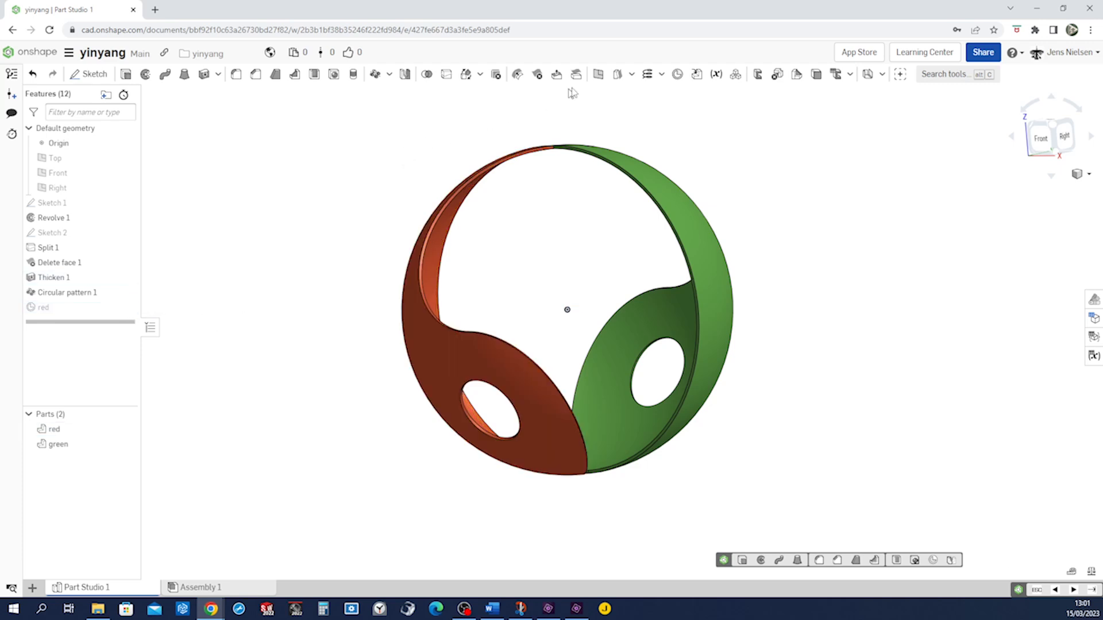
# Create a second mate connector at the origin vertex with the green part as owner part
pyautogui.click(677, 75)
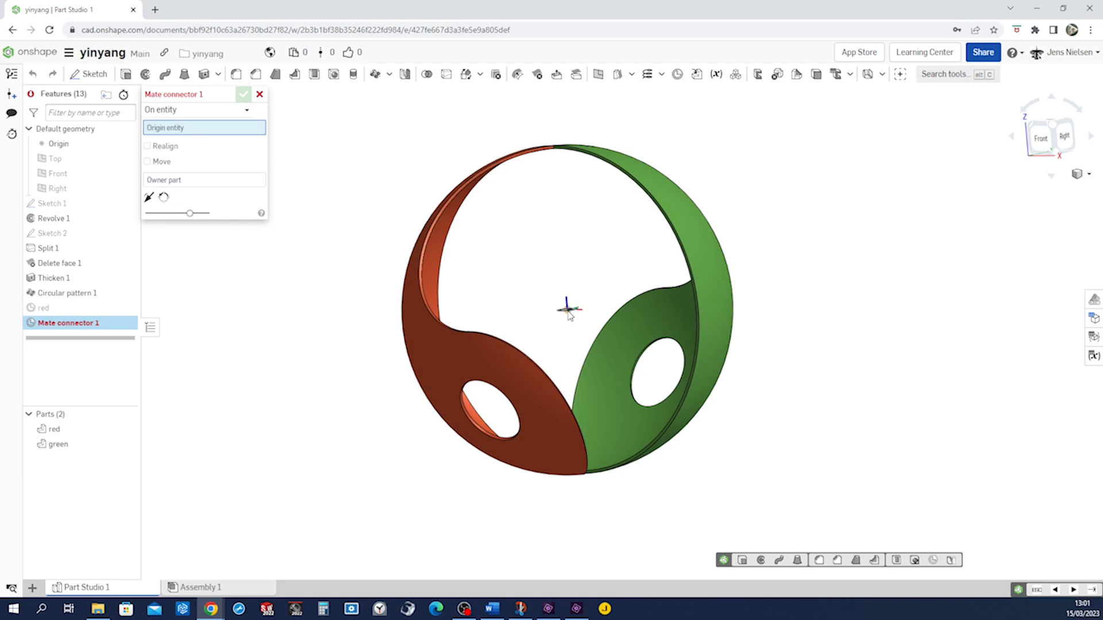
pyautogui.click(568, 310)
pyautogui.click(710, 334)
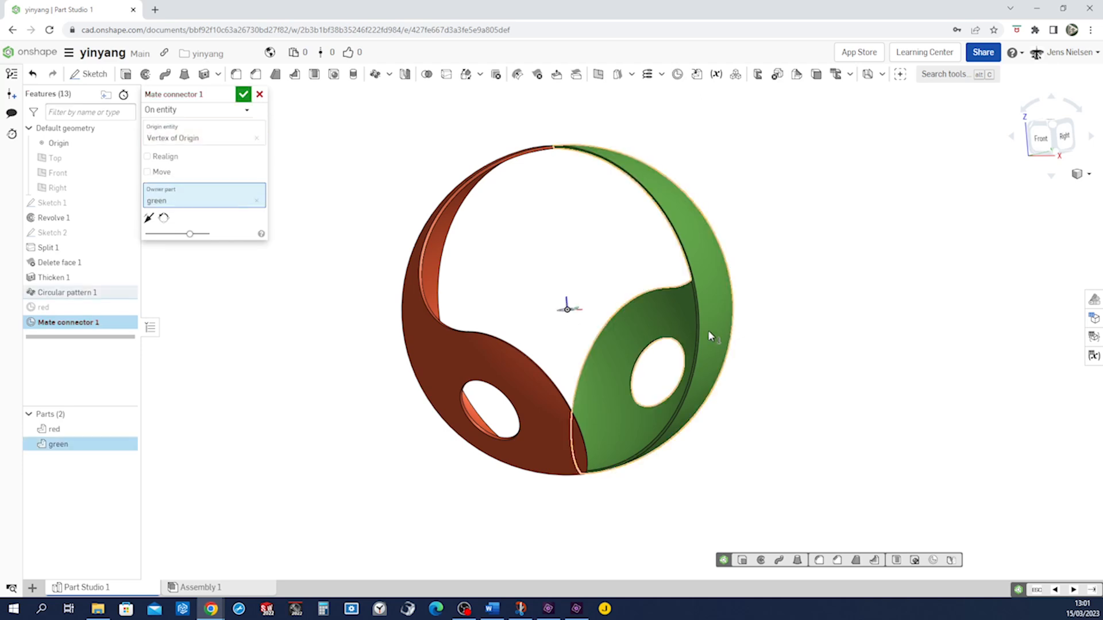
pyautogui.click(243, 94)
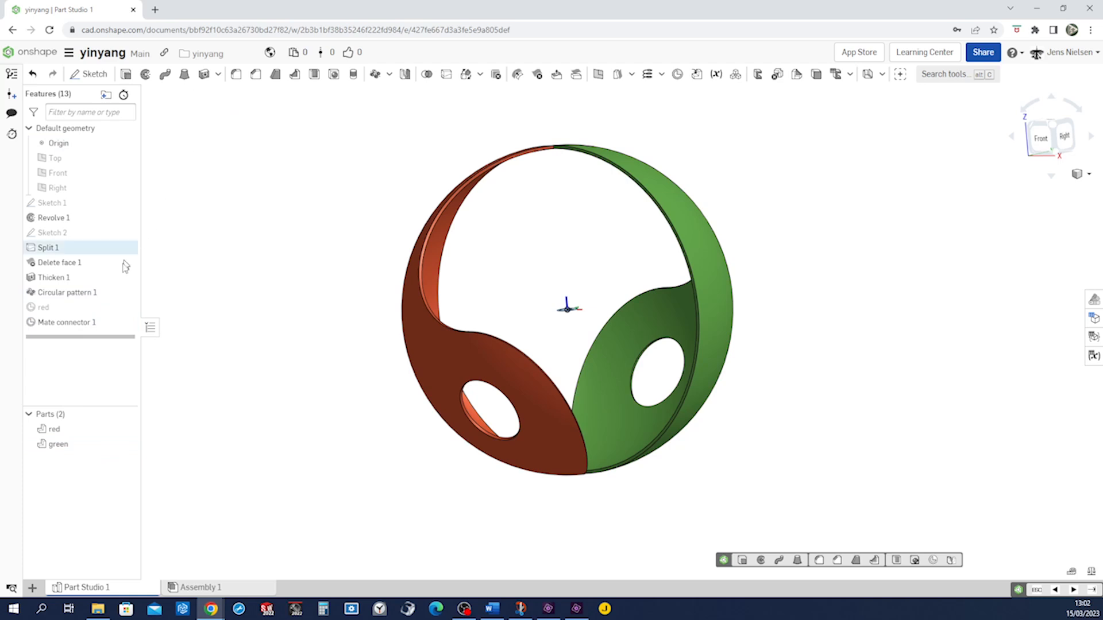
# Rename the second mate connector as green
pyautogui.rightClick(67, 325)
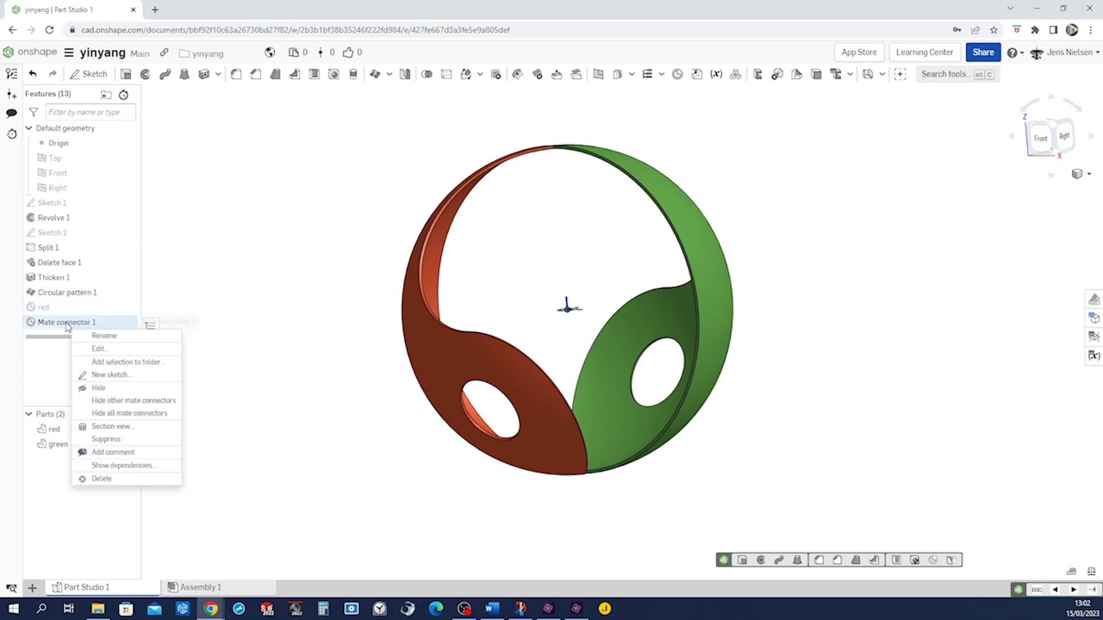
pyautogui.click(102, 336)
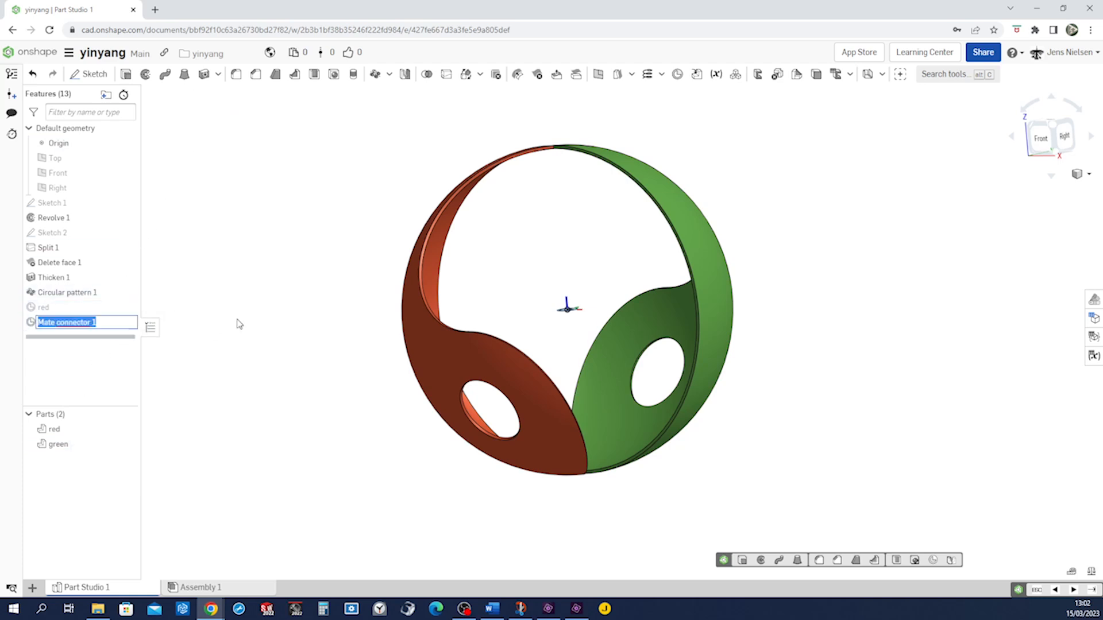
pyautogui.write('green')
pyautogui.press('Return')
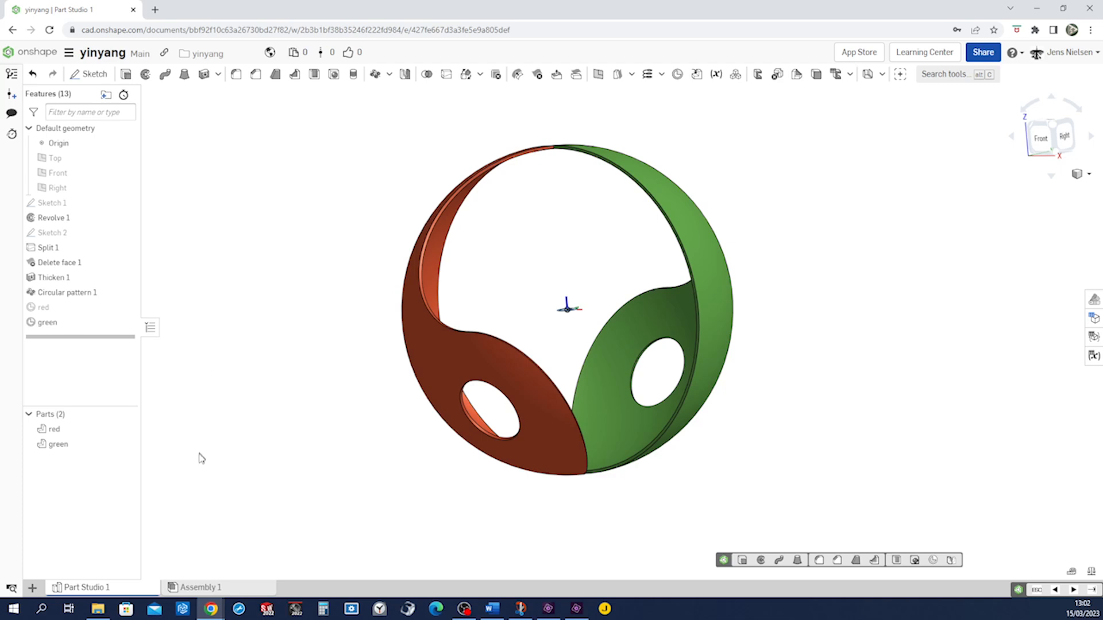
# Open Assembly 1 and insert both parts of Part Studio 1 into it
pyautogui.click(211, 588)
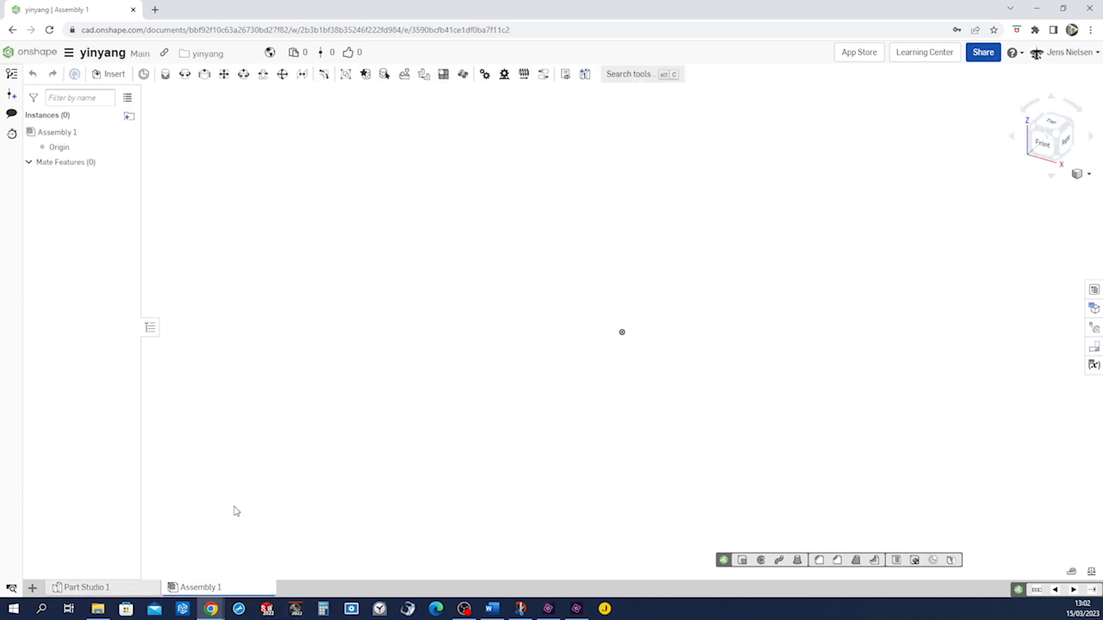
pyautogui.click(109, 74)
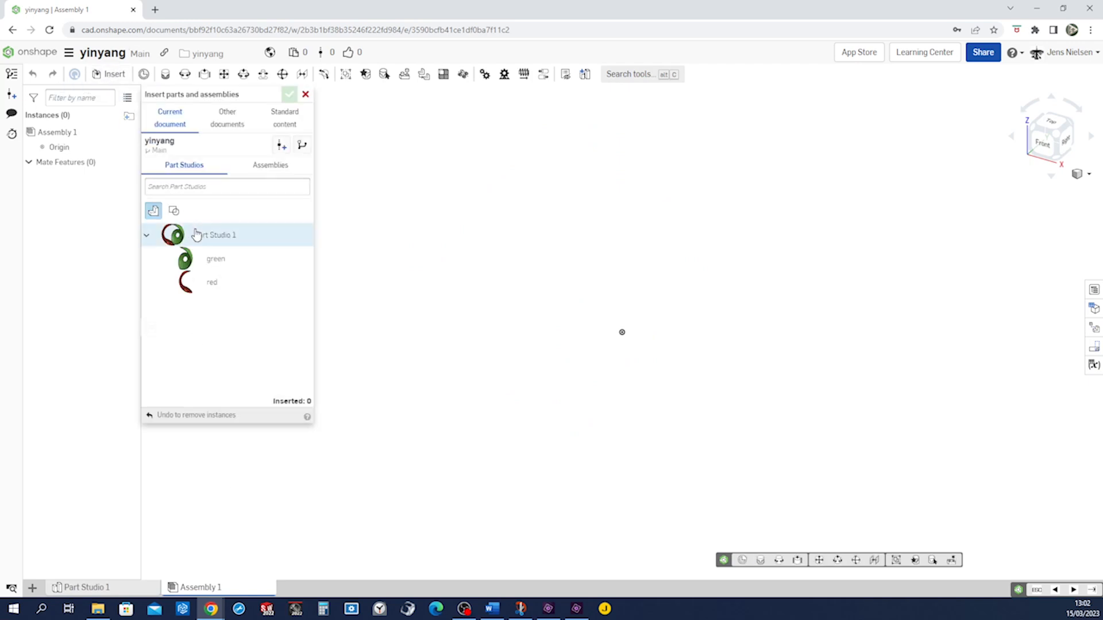
pyautogui.click(195, 234)
pyautogui.click(621, 332)
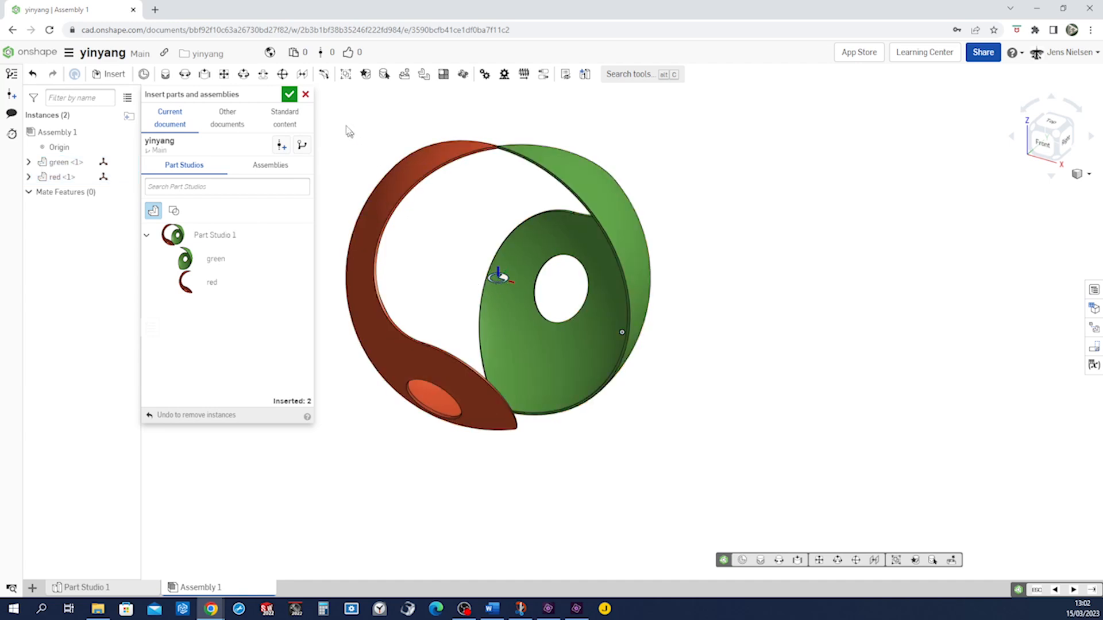
pyautogui.click(288, 95)
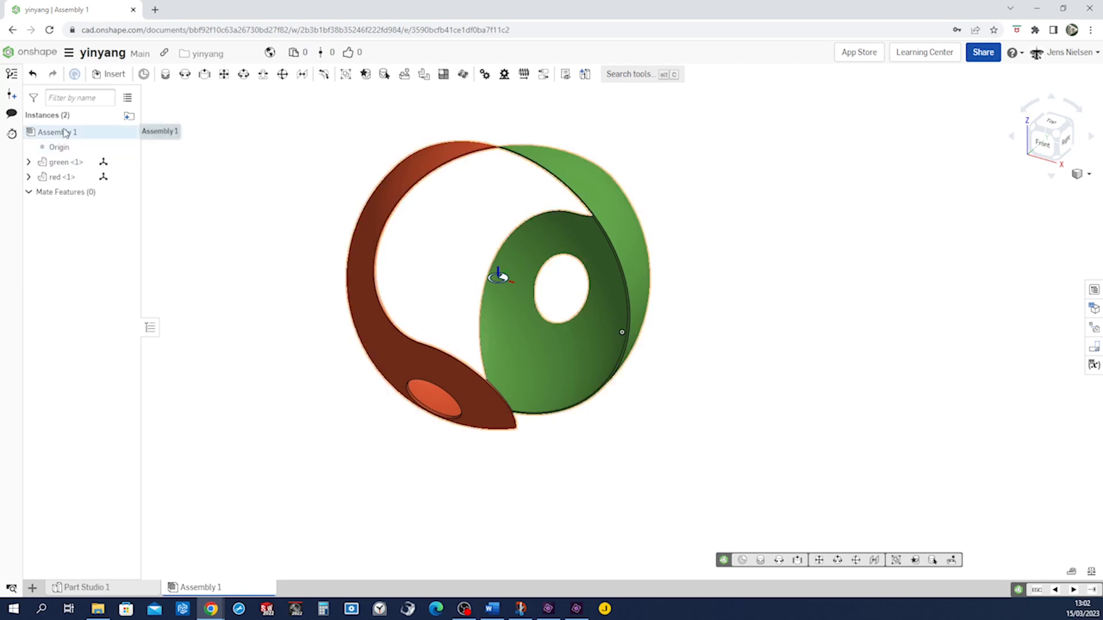
# Add a mate connector at the assembly origin and drag the green and red parts apart
pyautogui.click(144, 73)
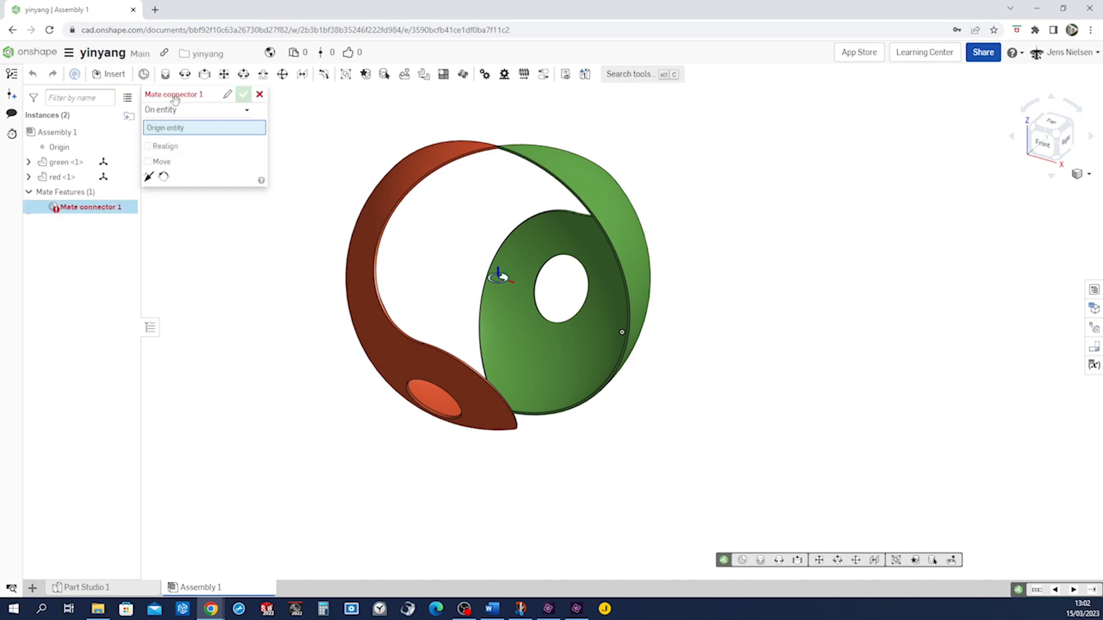
pyautogui.click(63, 148)
pyautogui.click(243, 94)
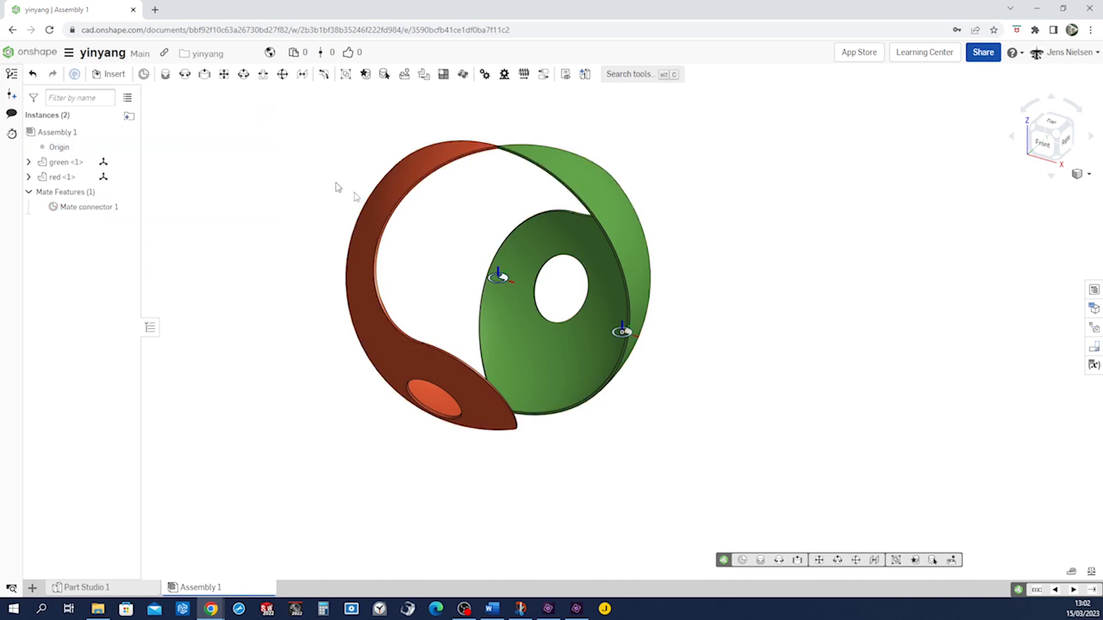
pyautogui.moveTo(621, 270); pyautogui.dragTo(966, 274)
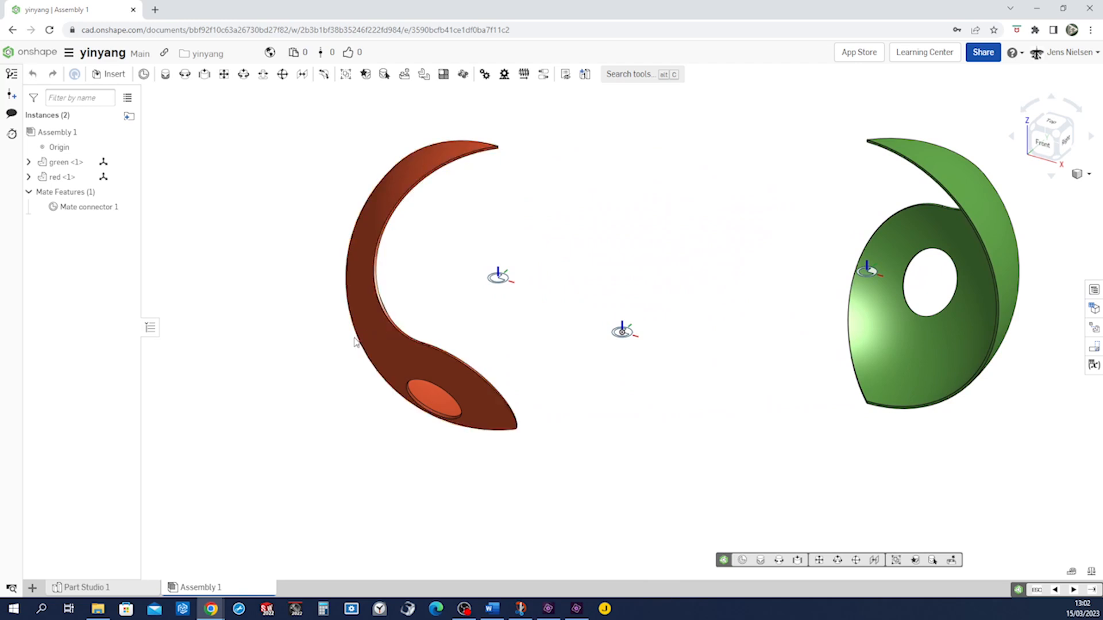
pyautogui.moveTo(362, 338); pyautogui.dragTo(287, 368)
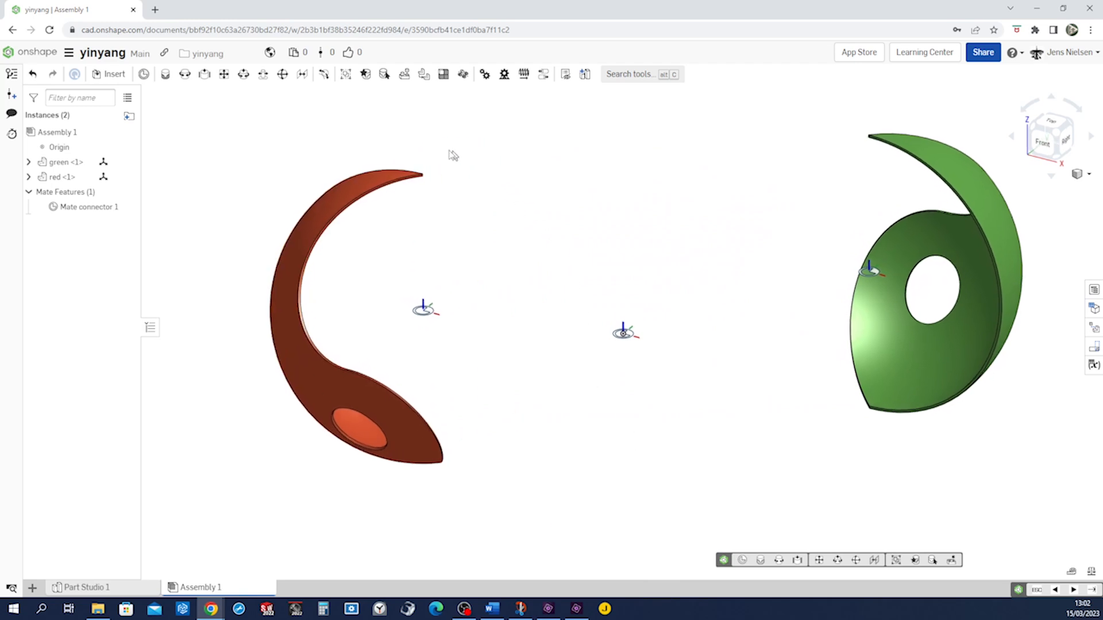
# Add a Revolute mate between the red part's mate connector and the assembly's origin mate connector
pyautogui.click(184, 74)
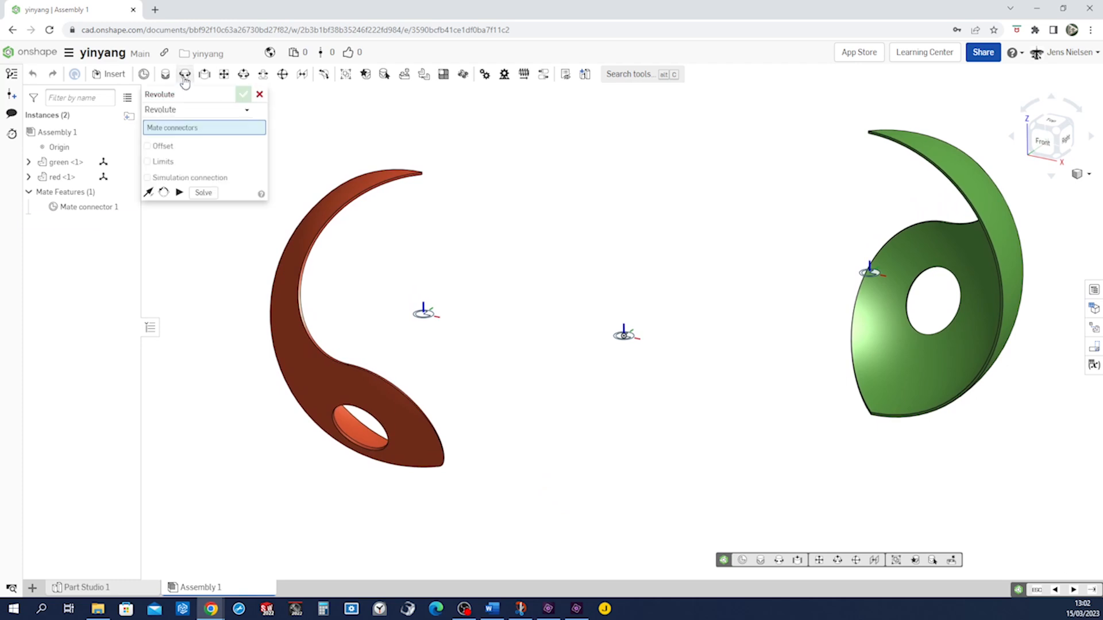
pyautogui.click(425, 313)
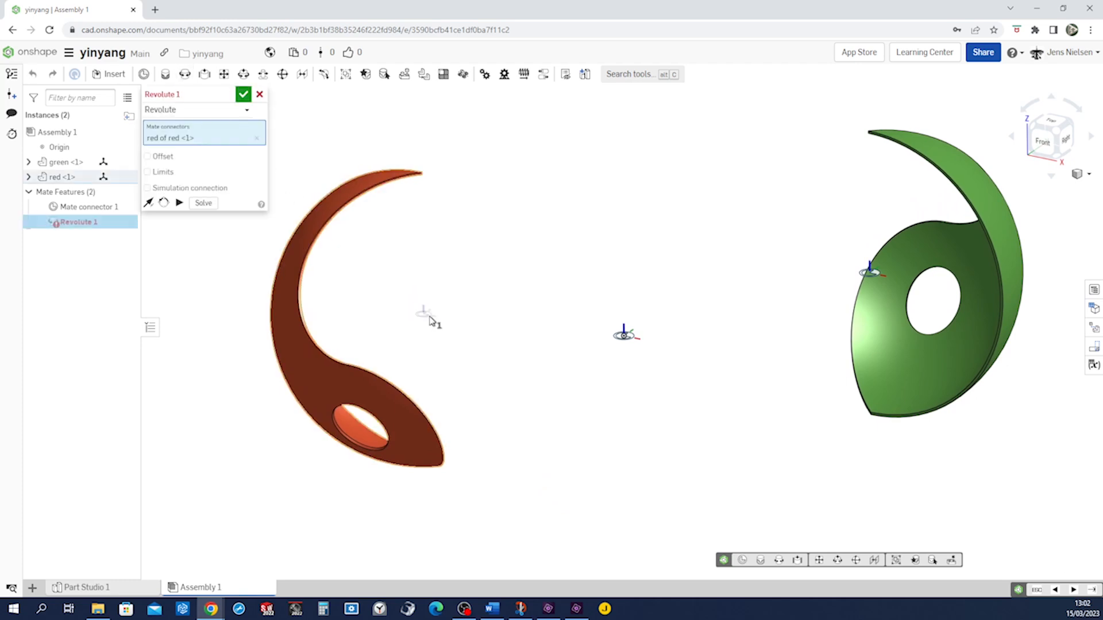
pyautogui.click(621, 343)
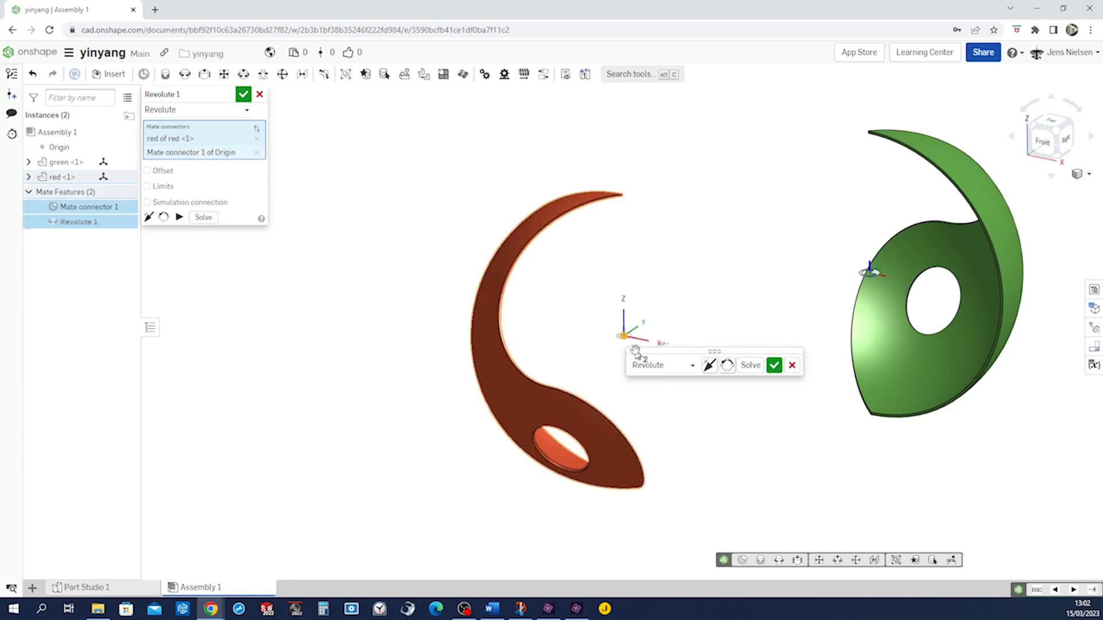
pyautogui.click(774, 366)
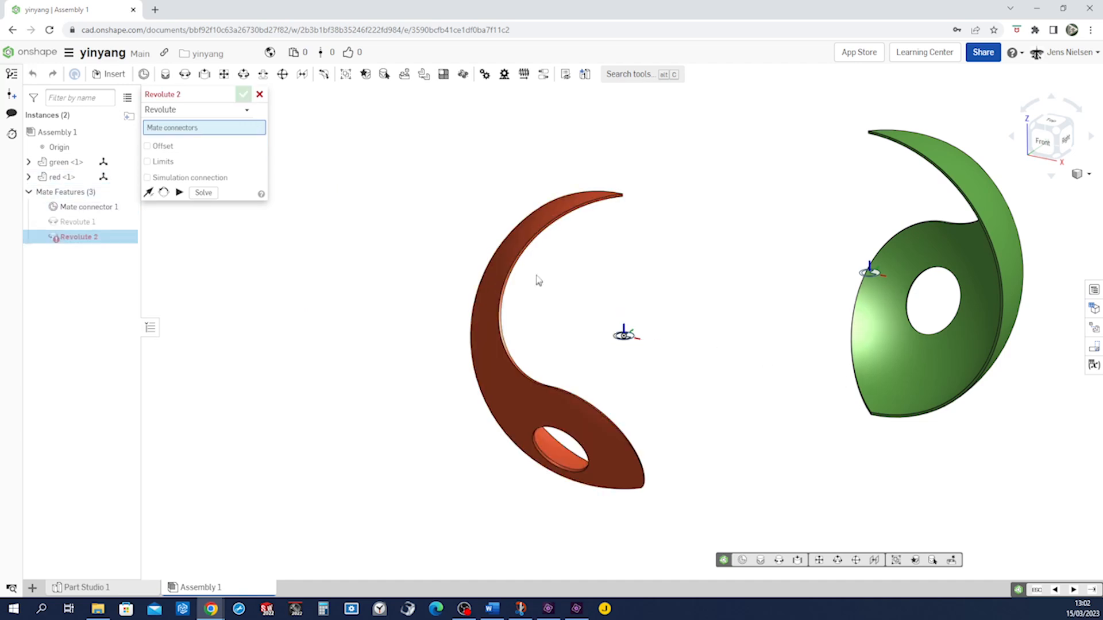
# Add a second Revolute mate between the green part's mate connector and the assembly's origin mate connector
pyautogui.click(869, 275)
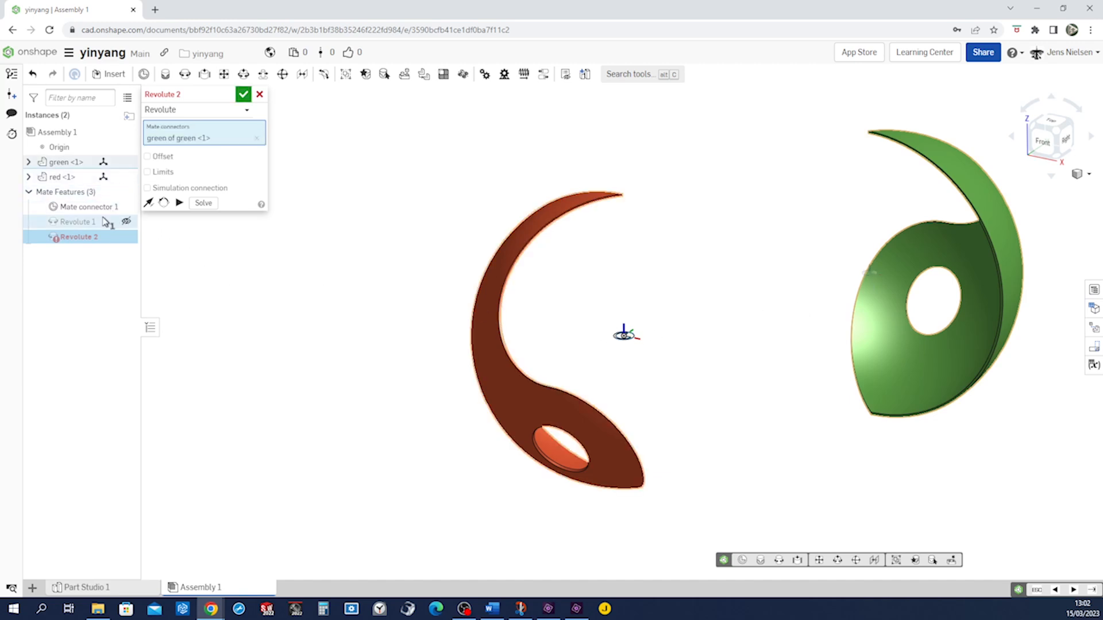
pyautogui.click(86, 207)
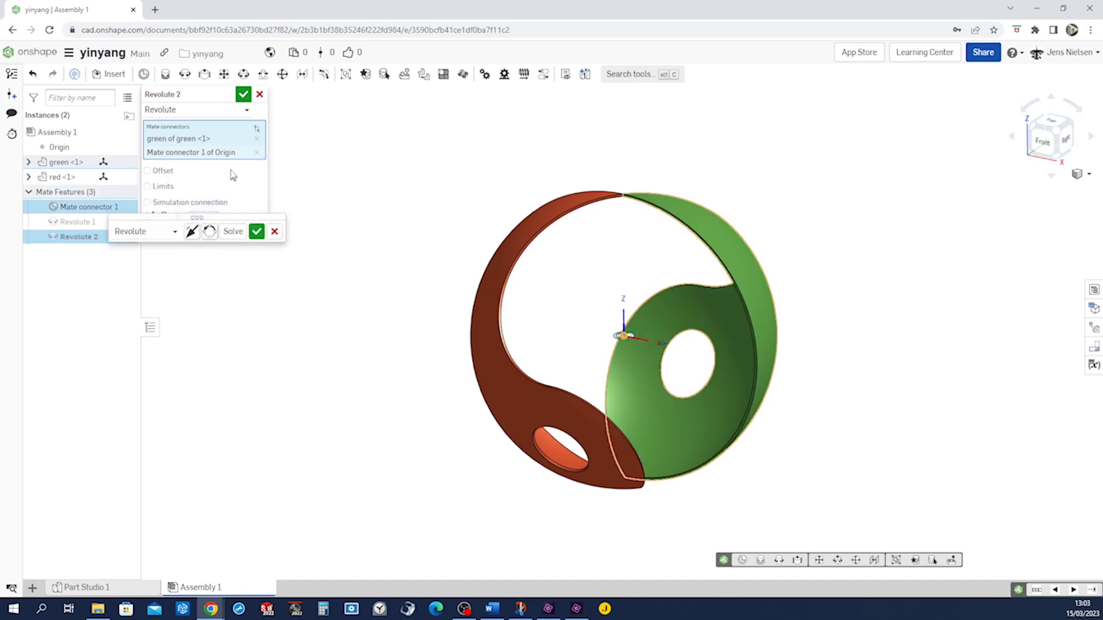
pyautogui.click(243, 97)
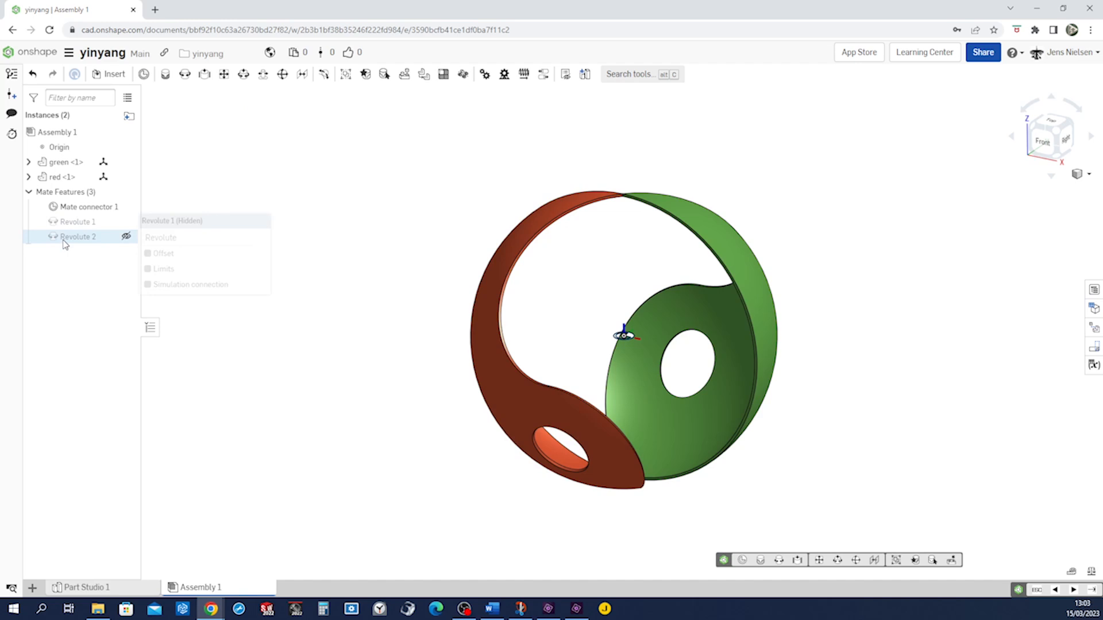
# Create a Gear mate linking Revolute 1 and Revolute 2 with reversed direction
pyautogui.click(485, 75)
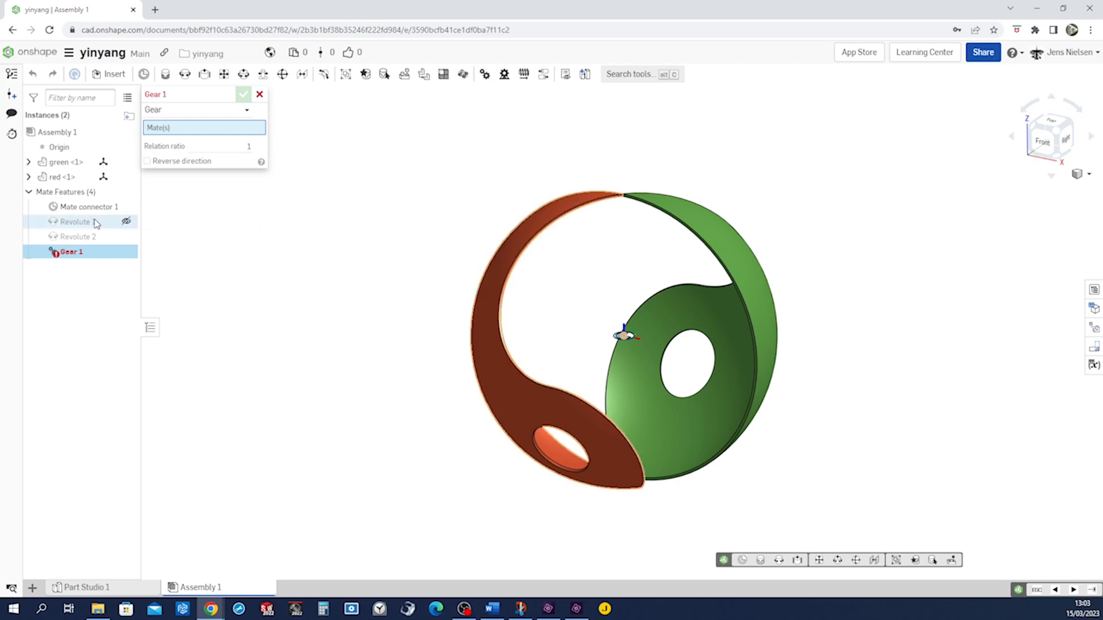
pyautogui.click(92, 224)
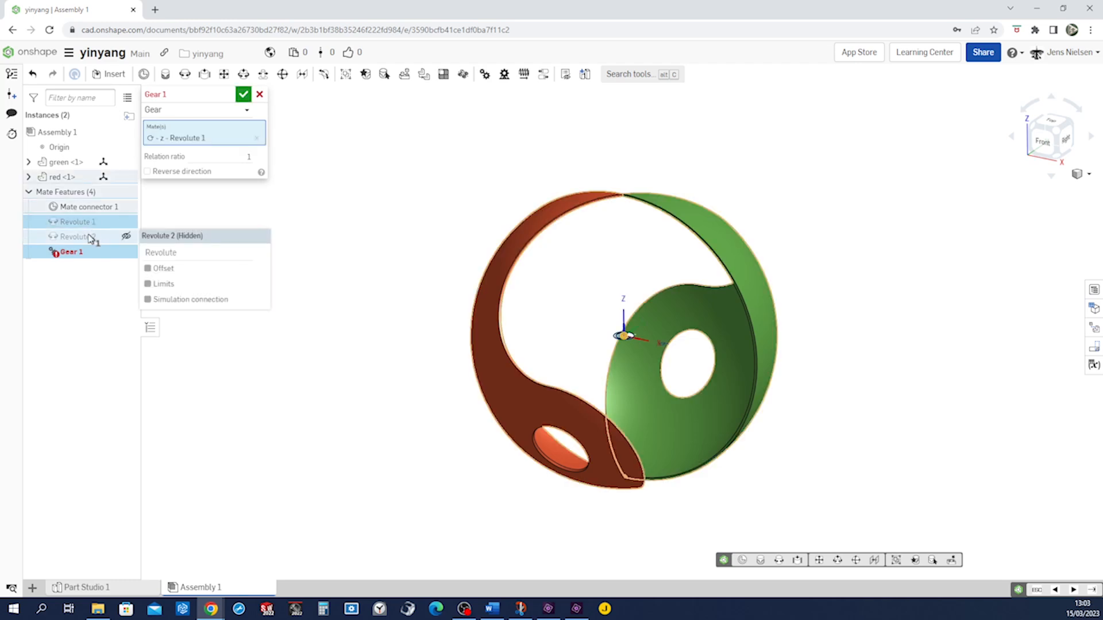
pyautogui.click(90, 238)
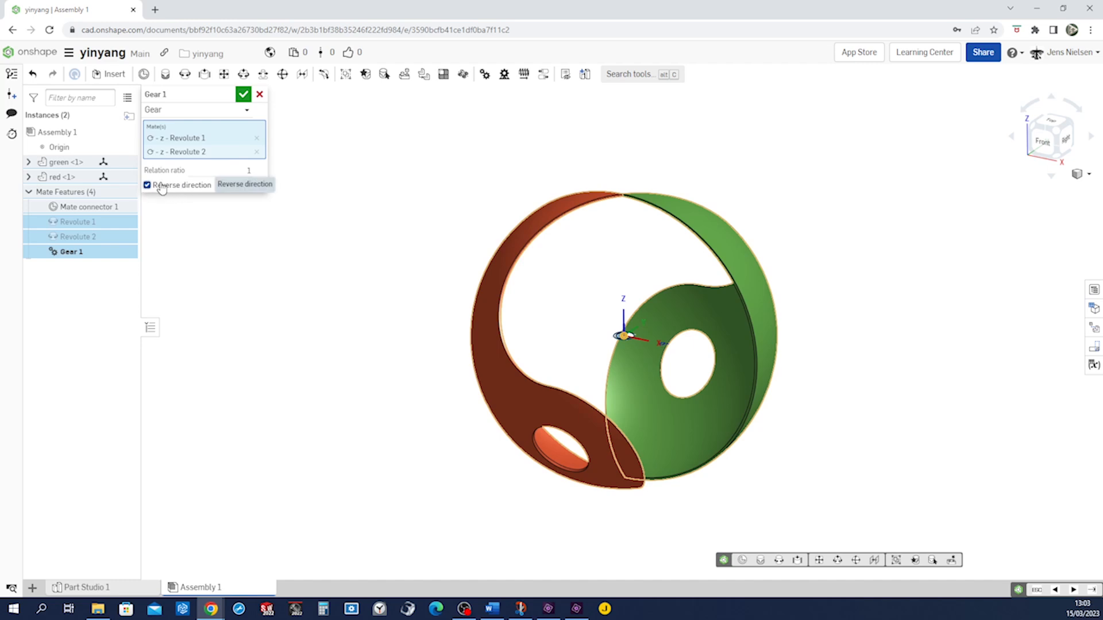
pyautogui.click(243, 95)
# Open the mate animation for Revolute 2 and set its playback type to Loop
pyautogui.scroll(2, 329, 223)
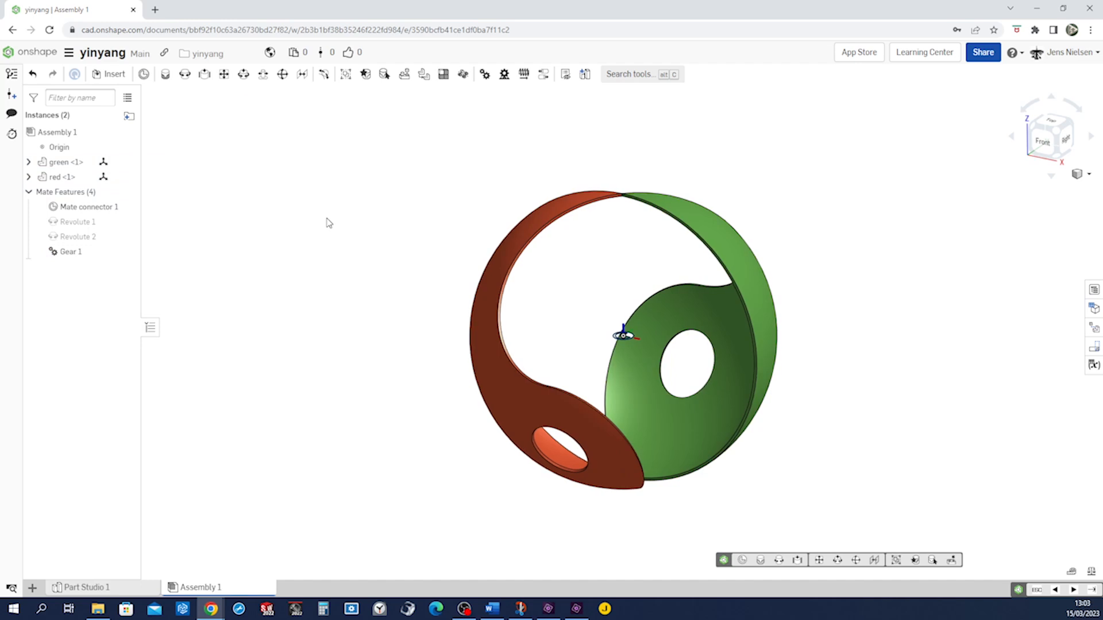
pyautogui.rightClick(95, 243)
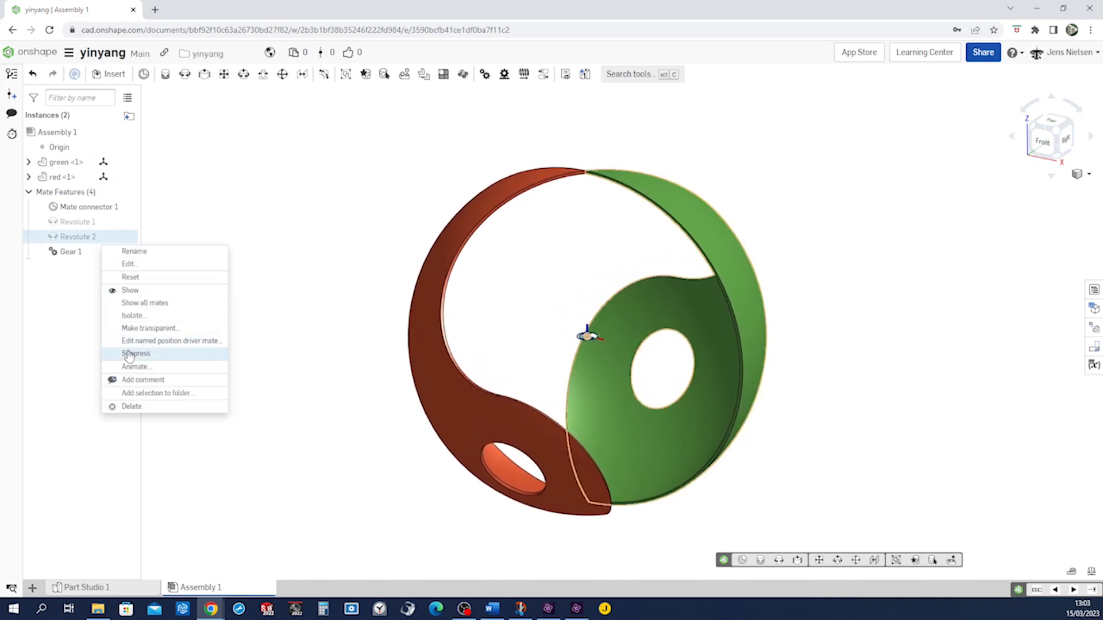
pyautogui.click(133, 367)
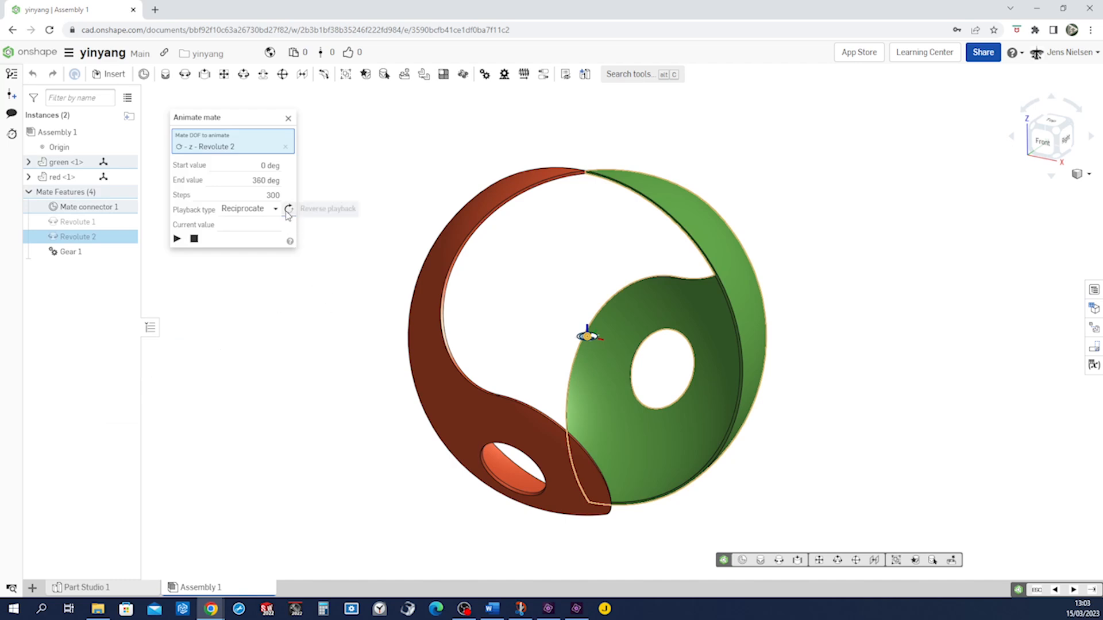
pyautogui.click(275, 209)
pyautogui.click(260, 258)
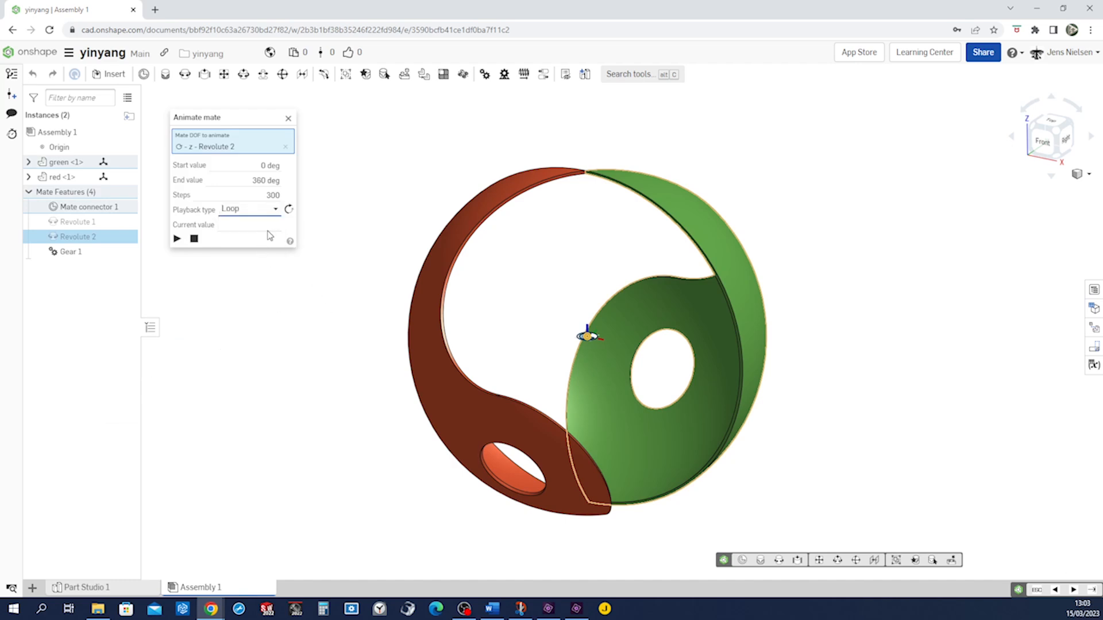
# Set the animation to 600 steps, then play the animation and stop it
pyautogui.click(271, 195)
pyautogui.write('6')
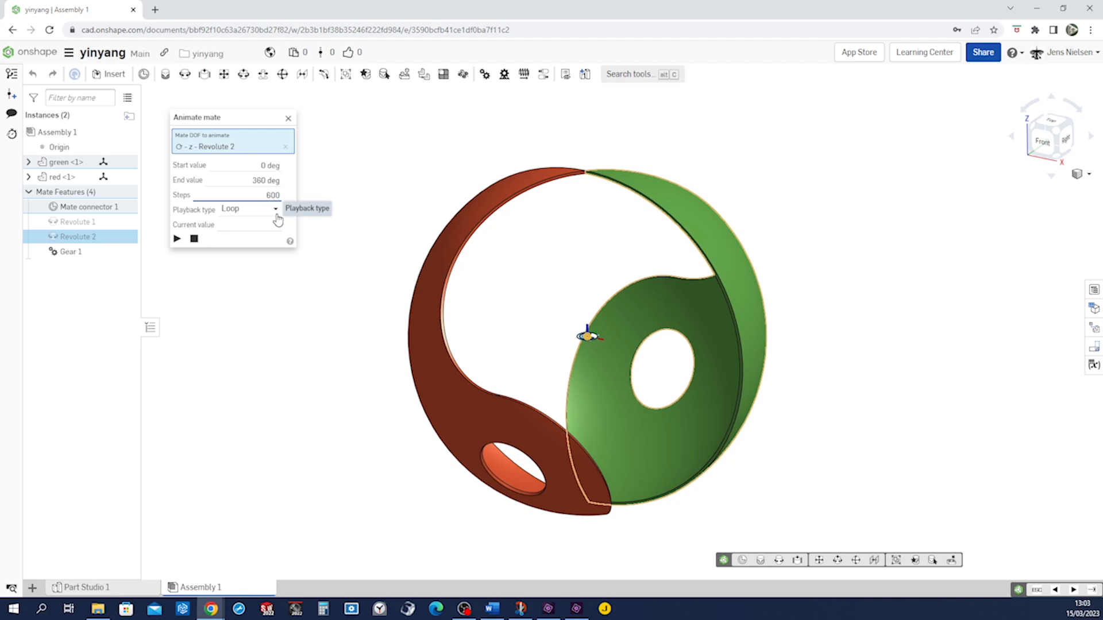
pyautogui.click(177, 239)
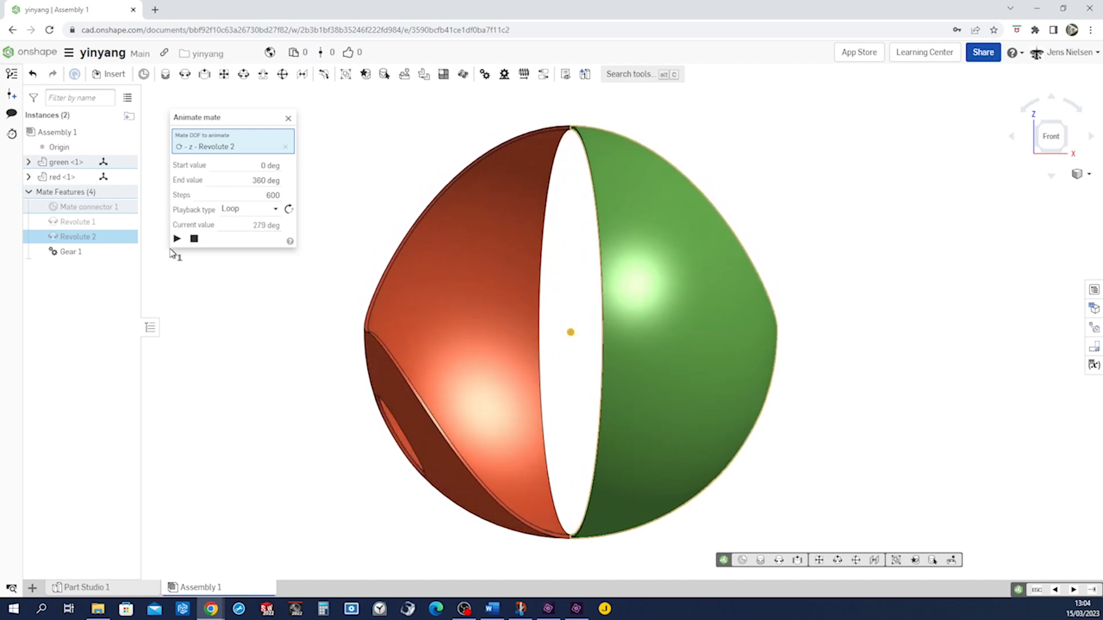
pyautogui.click(194, 238)
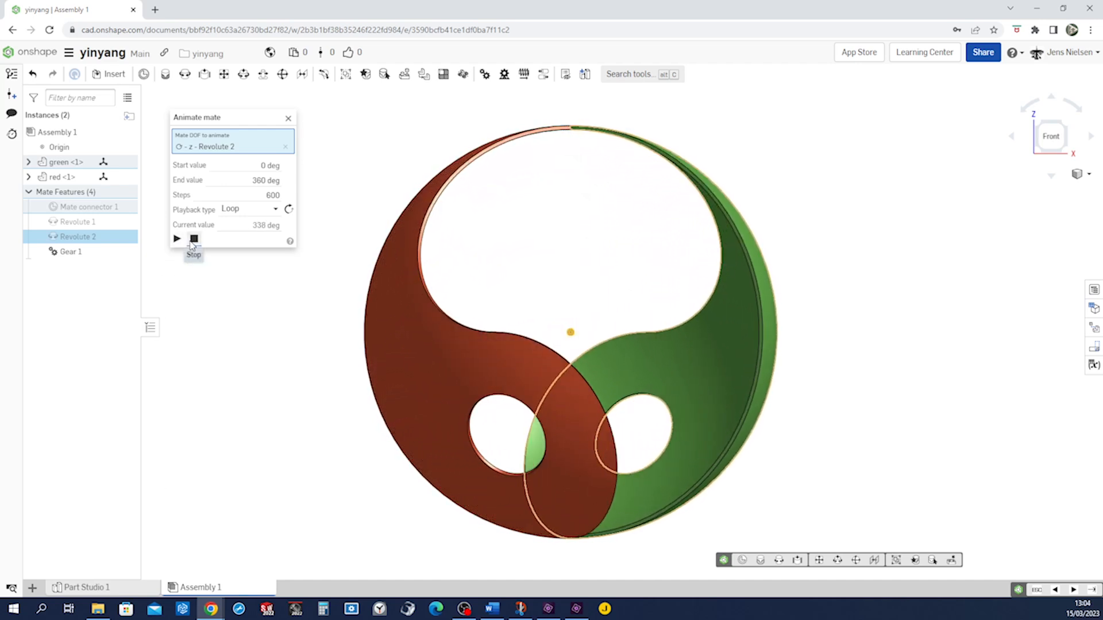